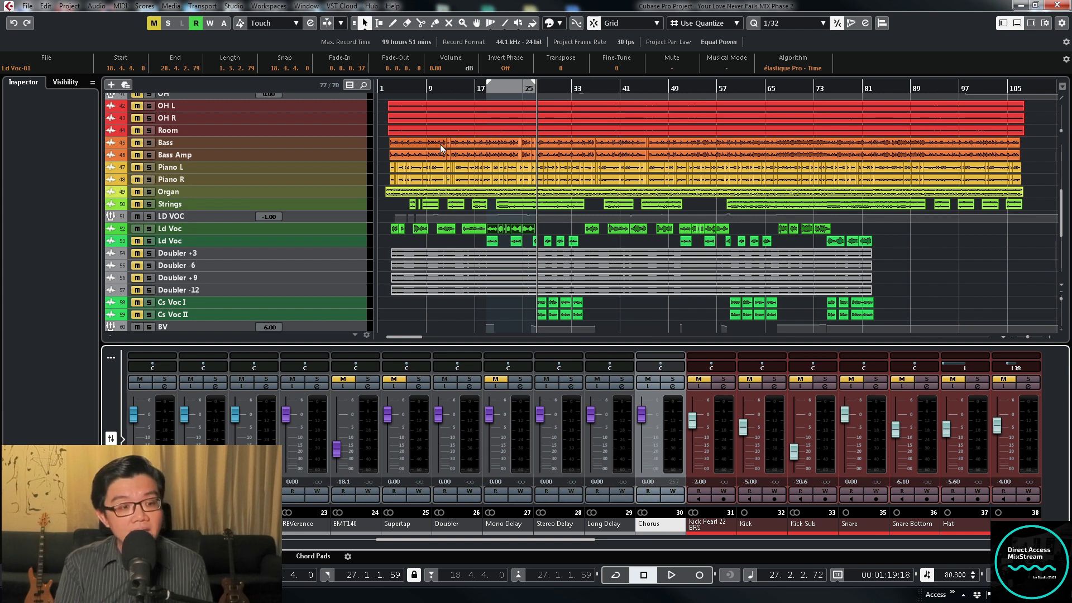
# Inspect the Doubler2 Stereo insert on the Doubler FX channel while playing the song, and close its windows.
pyautogui.click(469, 387)
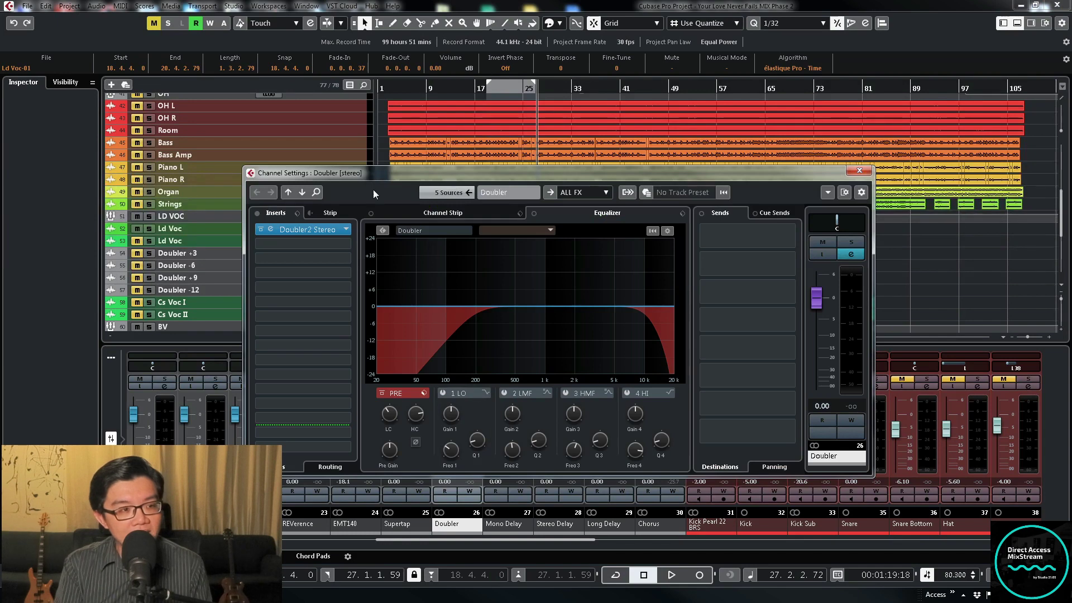
pyautogui.click(315, 229)
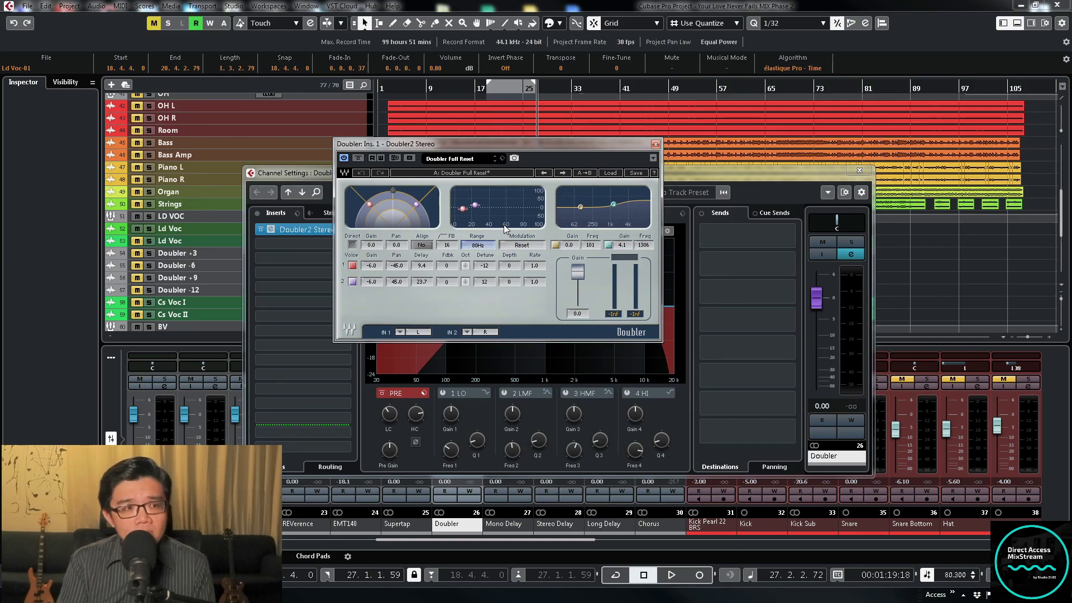
pyautogui.press('space')
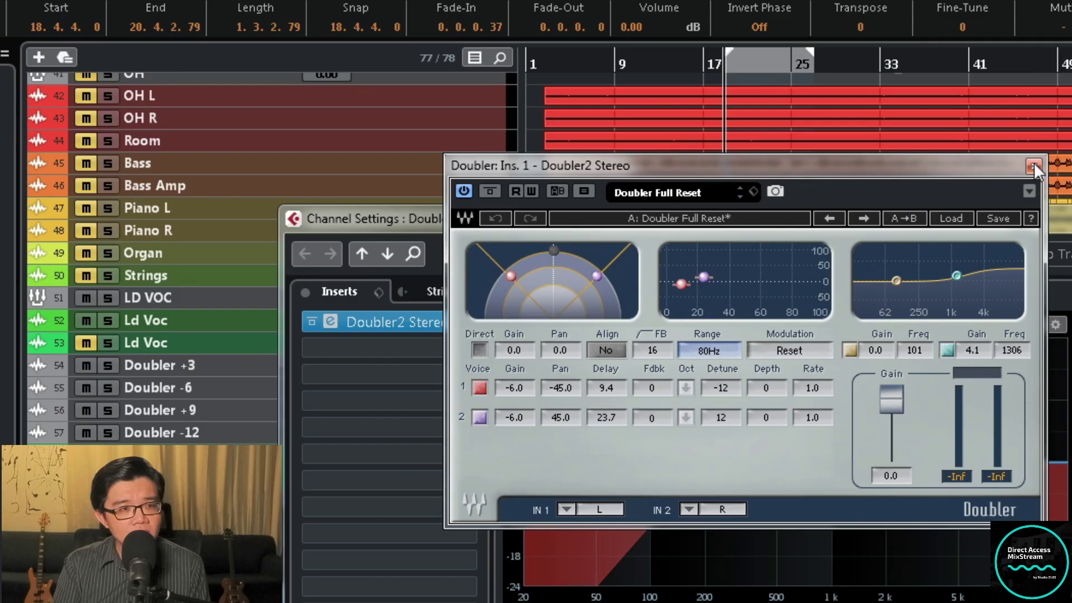
pyautogui.click(271, 229)
pyautogui.press('Escape')
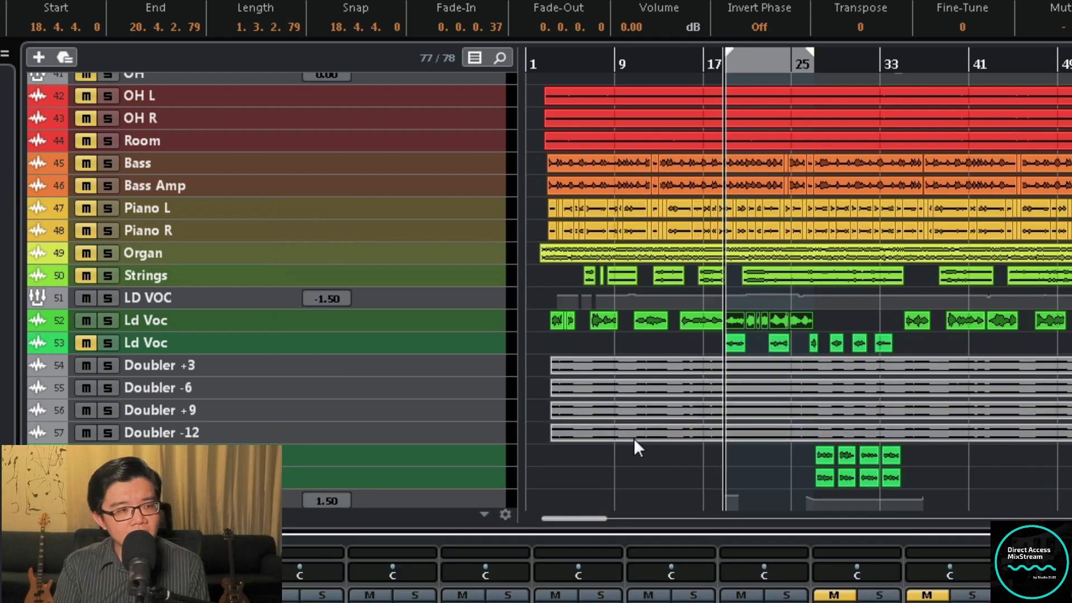
# Select the four Doubler tracks from Doubler +3 to Doubler -12 and increase their track height.
pyautogui.click(487, 432)
pyautogui.keyDown('shift'); pyautogui.click(476, 367); pyautogui.keyUp('shift')
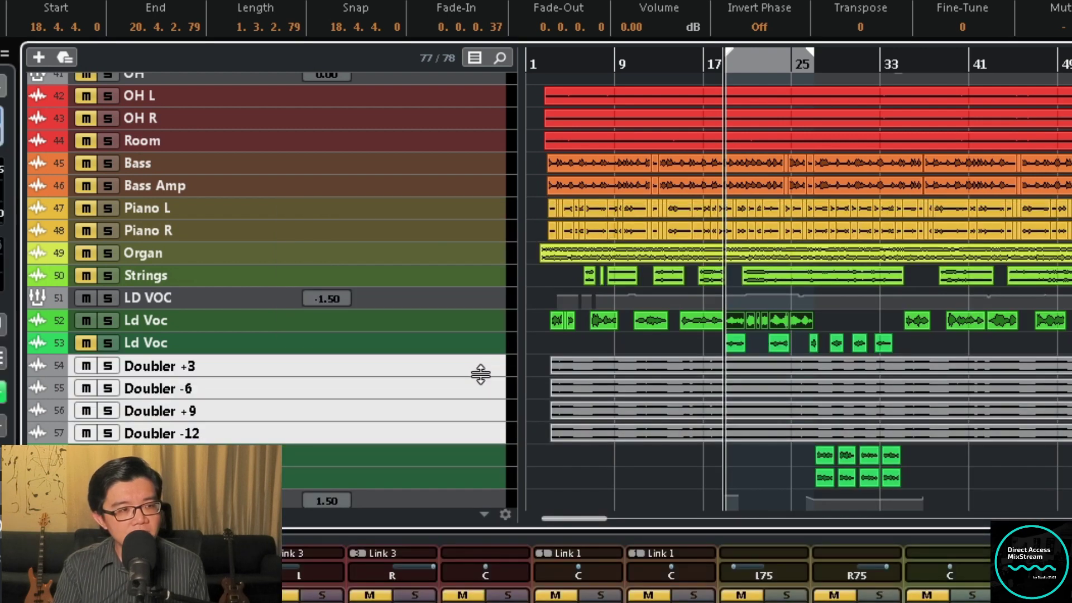
pyautogui.moveTo(478, 376); pyautogui.dragTo(483, 405)
pyautogui.scroll(-4, 725, 375)
pyautogui.keyDown('ctrl'); pyautogui.scroll(3, 555, 318); pyautogui.keyUp('ctrl')
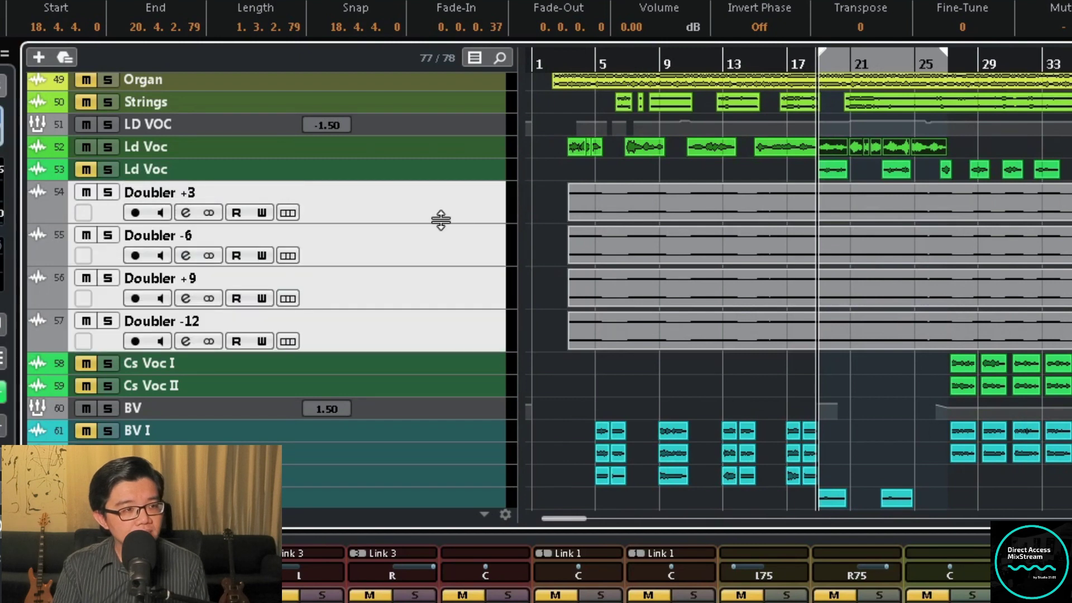
pyautogui.moveTo(440, 223); pyautogui.dragTo(436, 286)
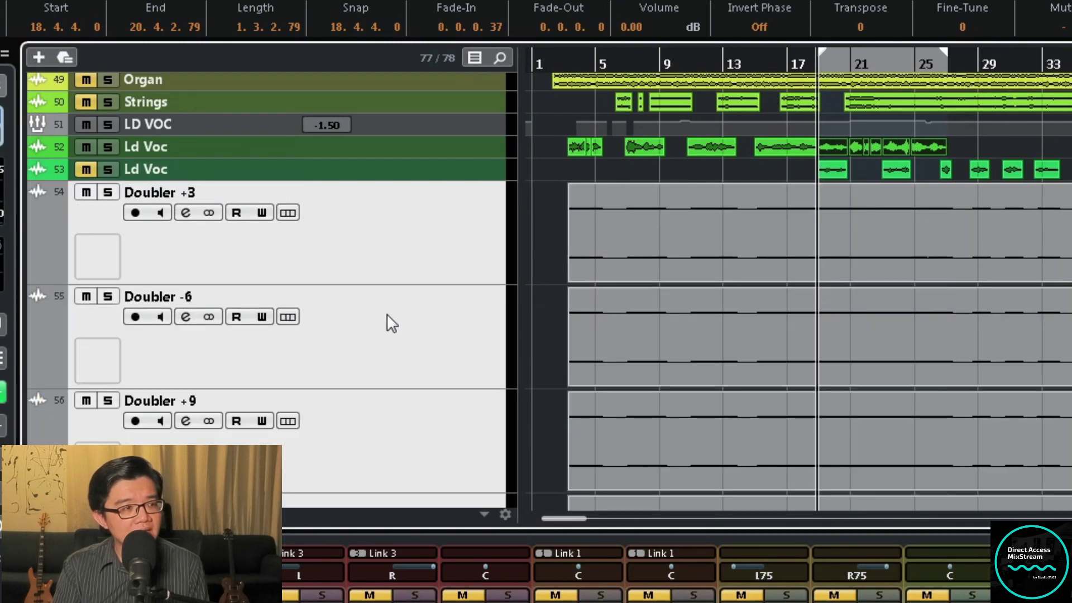
pyautogui.scroll(-3, 386, 257)
pyautogui.scroll(2, 385, 257)
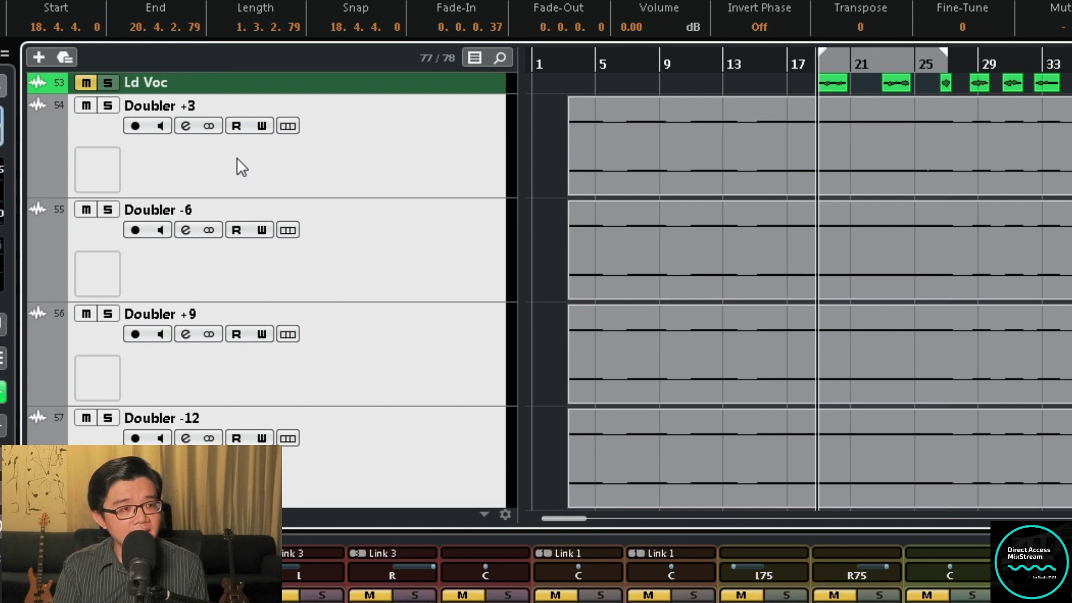
# Examine the audio events on the Doubler +3 and Doubler -6 tracks, selecting each in turn.
pyautogui.click(806, 178)
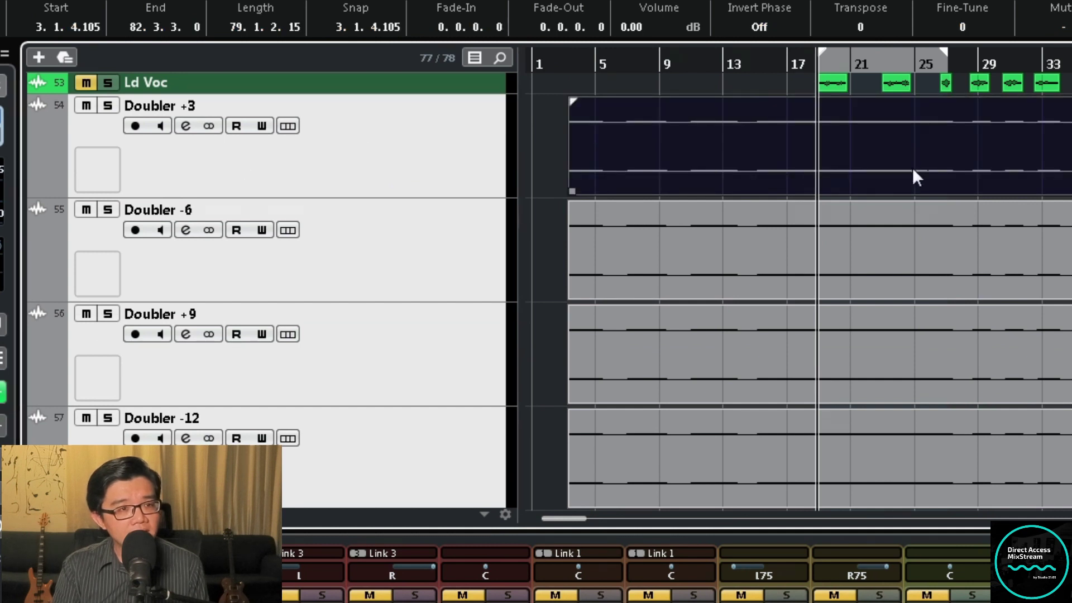
pyautogui.press('g')
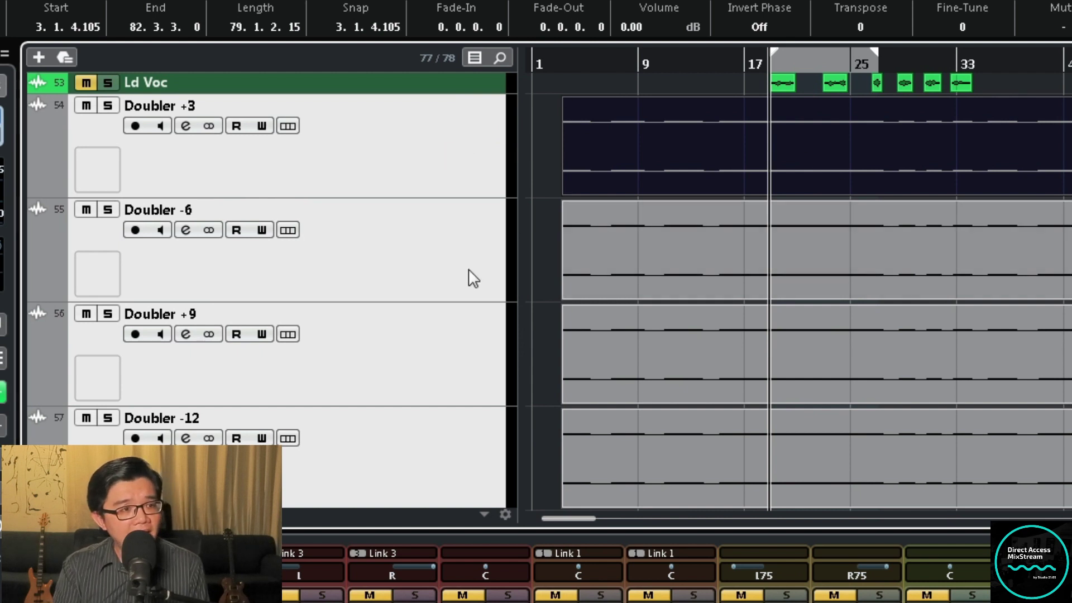
pyautogui.click(778, 260)
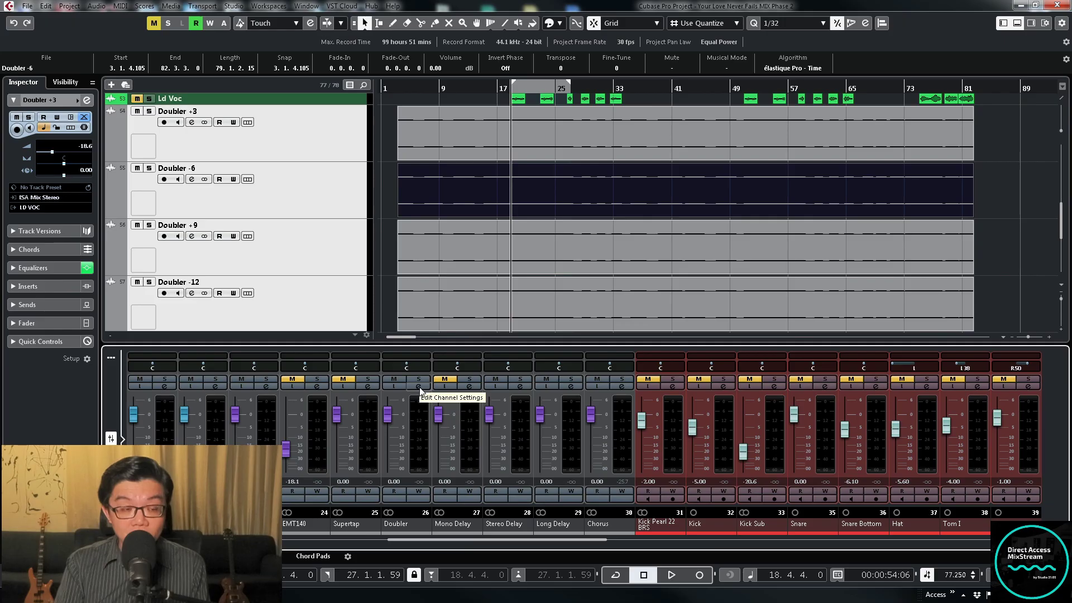
# Open Doubler2 Stereo on the Doubler FX channel, try a voice 1 detune of -13, and return it to -12.
pyautogui.click(418, 387)
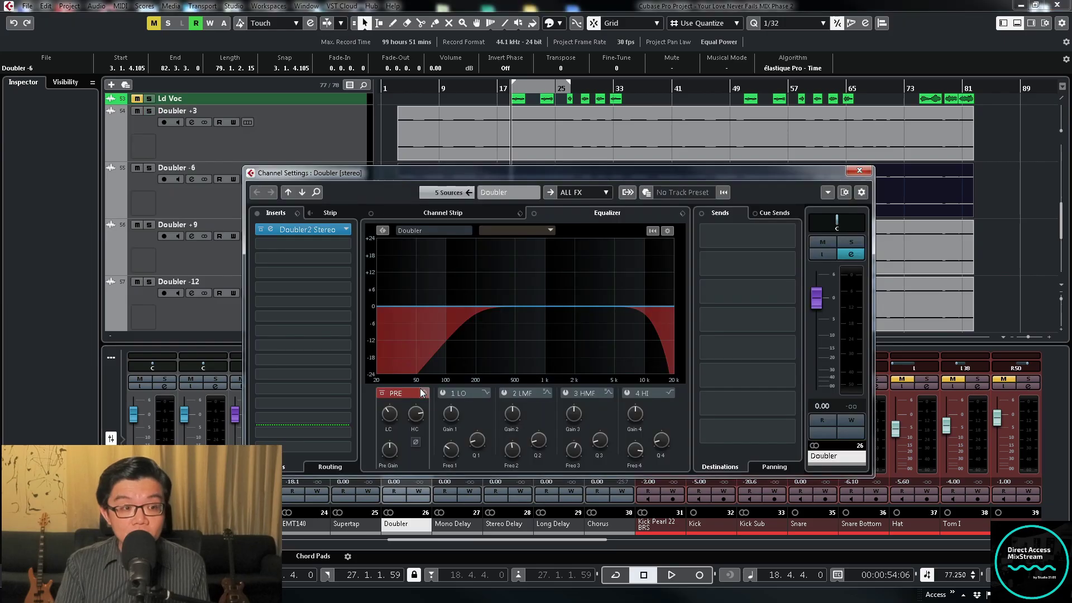
pyautogui.click(316, 231)
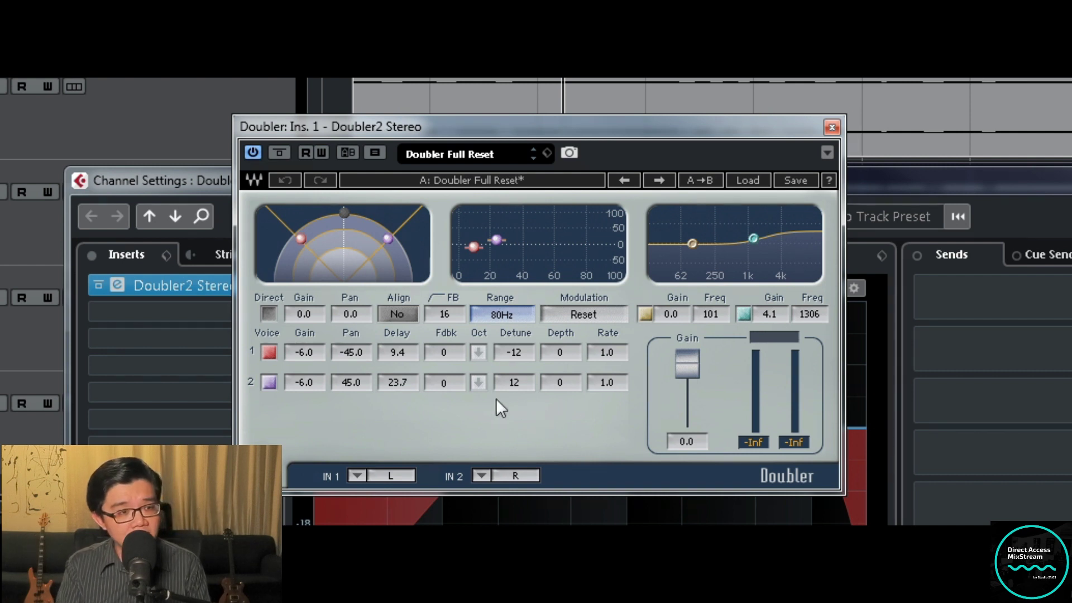
pyautogui.moveTo(520, 353)
pyautogui.mouseDown()
pyautogui.moveTo(521, 374)
pyautogui.moveTo(521, 330)
pyautogui.moveTo(521, 353)
pyautogui.mouseUp()
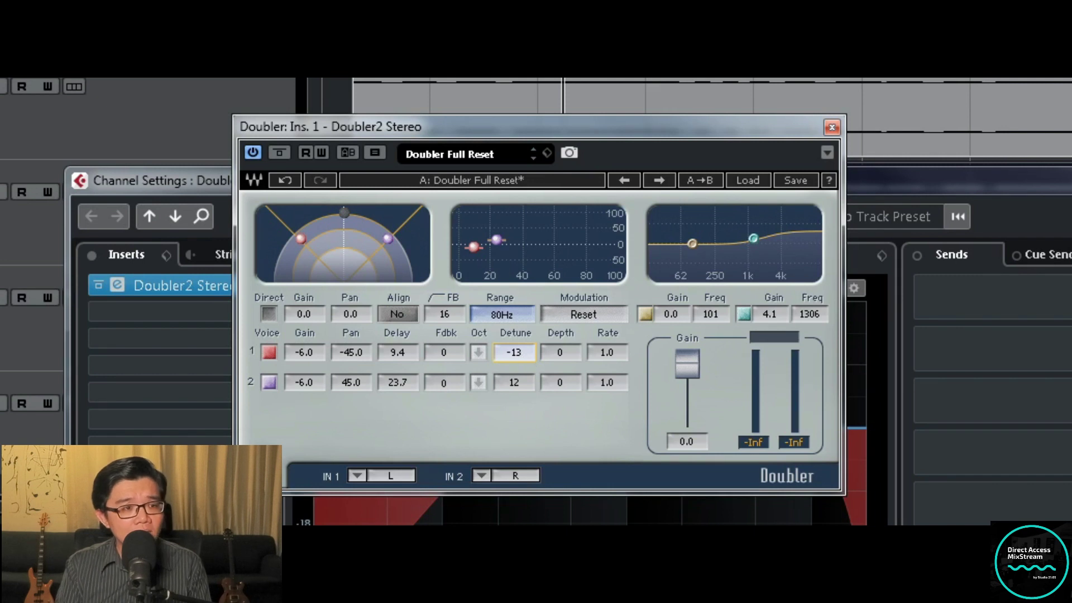
pyautogui.moveTo(521, 352); pyautogui.dragTo(521, 352)
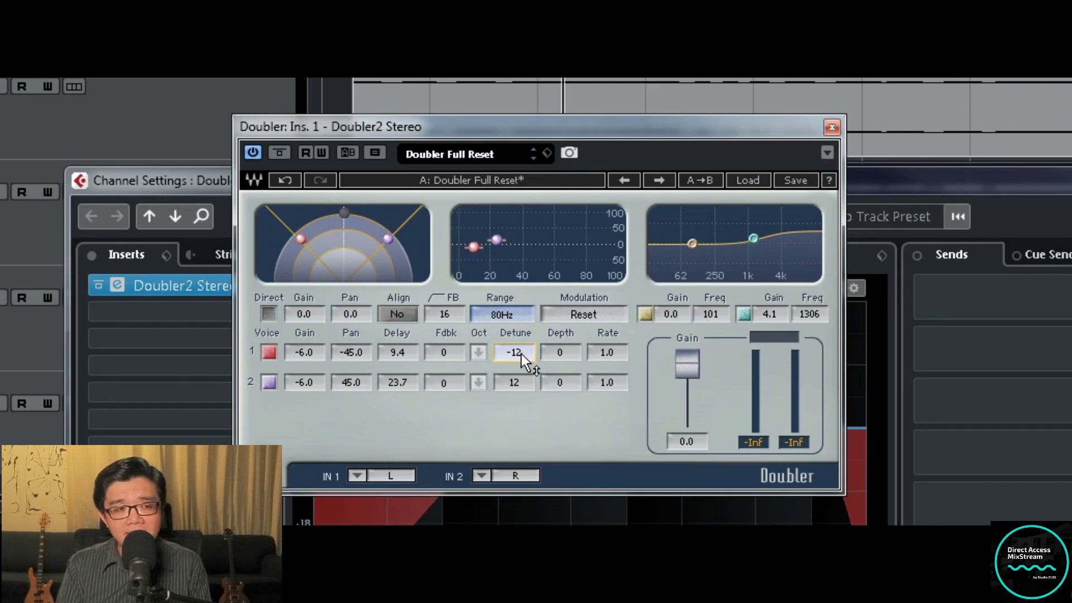
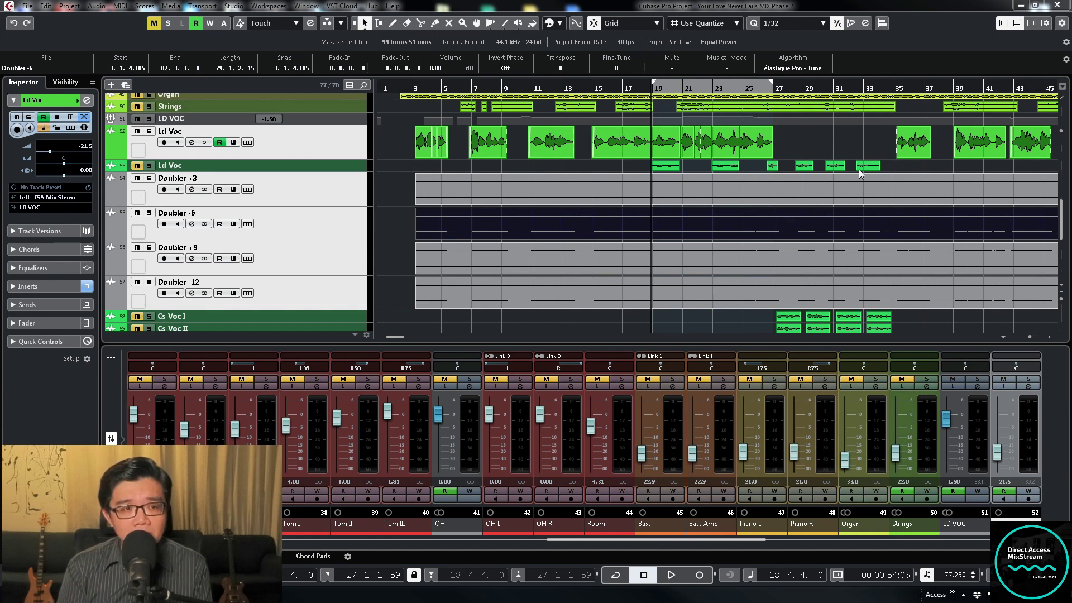
# Play the lead vocal section and compare it with the four Doubler tracks muted and unmuted together.
pyautogui.press('space')
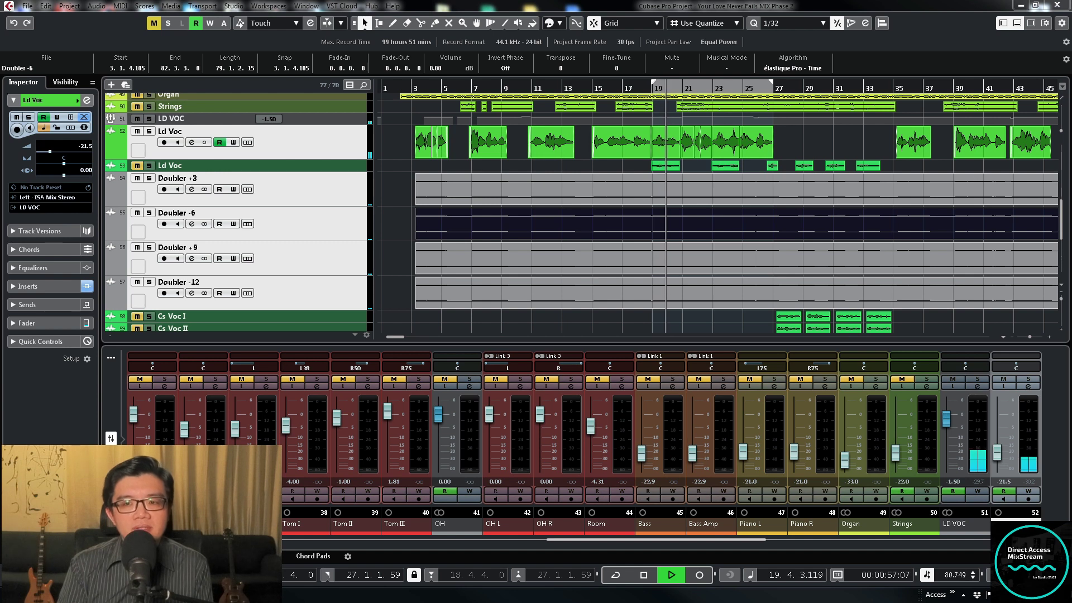
pyautogui.click(317, 192)
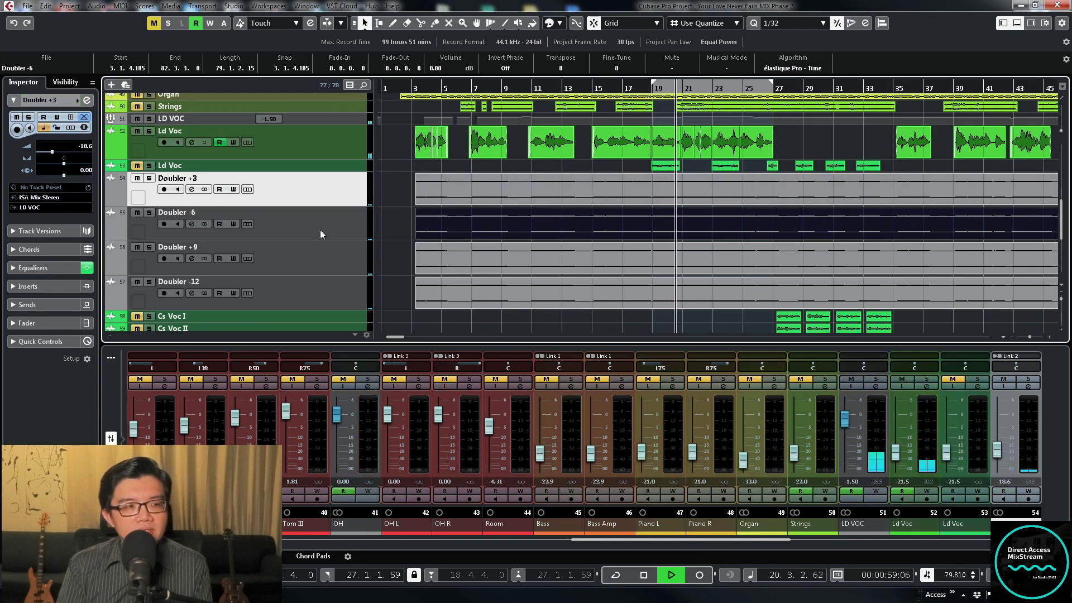
pyautogui.moveTo(320, 230); pyautogui.dragTo(330, 249)
pyautogui.keyDown('ctrl'); pyautogui.click(323, 187); pyautogui.keyUp('ctrl')
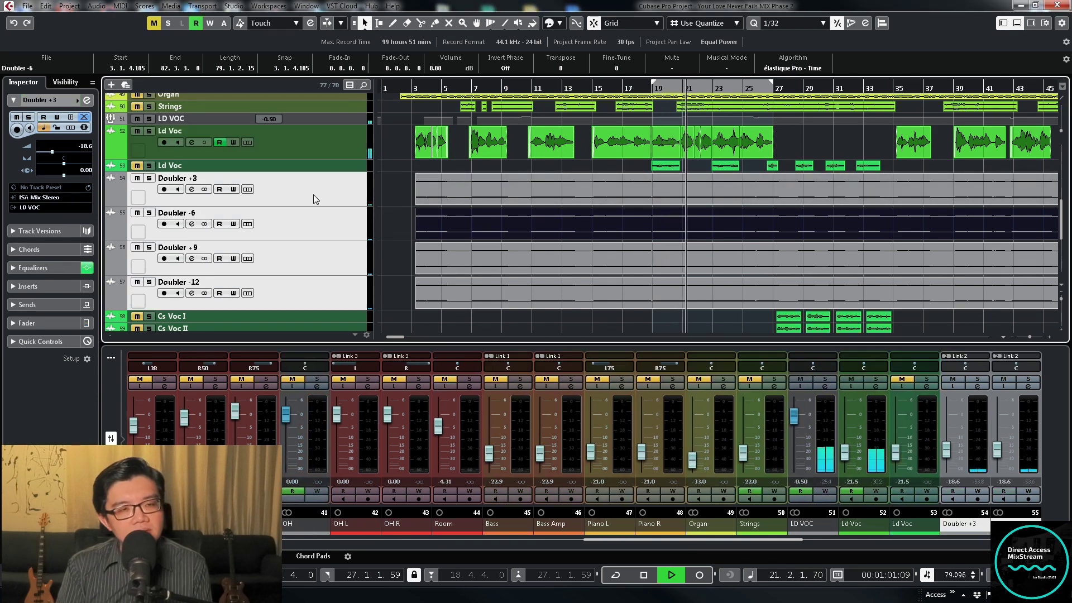
pyautogui.click(137, 179)
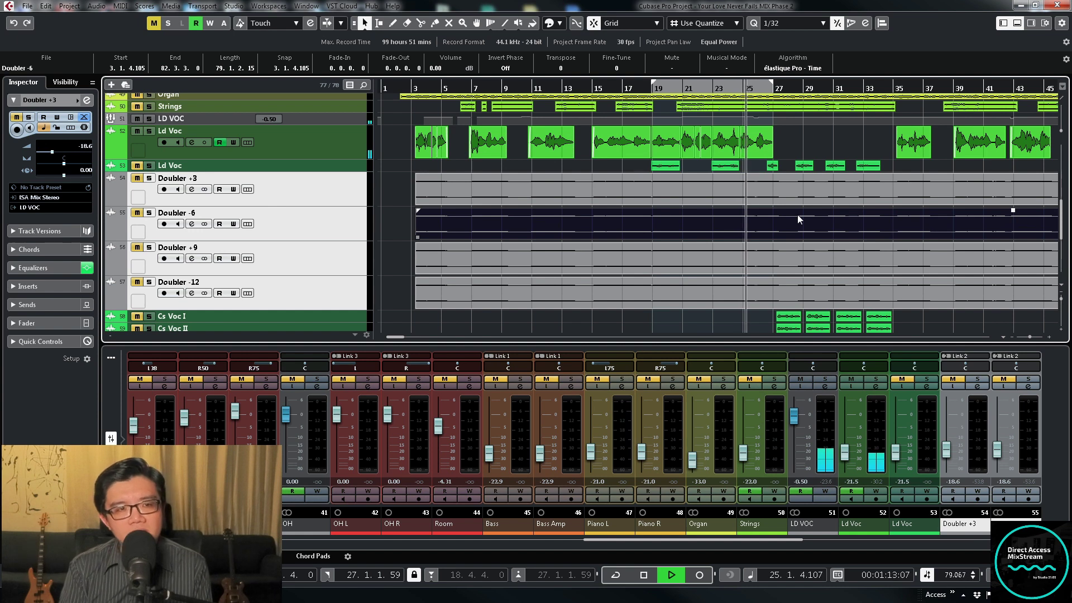
pyautogui.click(137, 178)
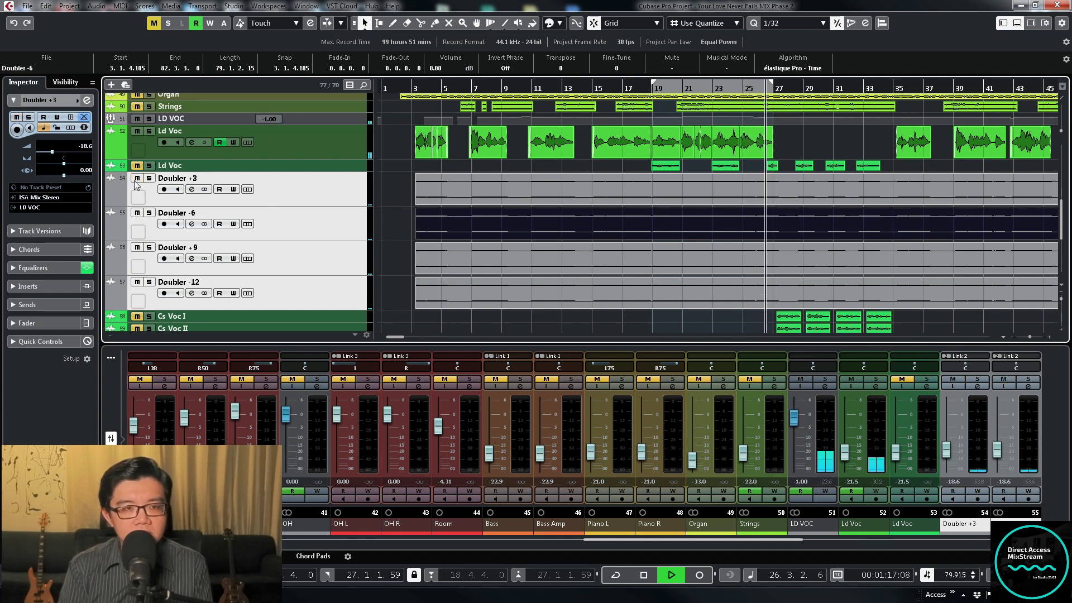
pyautogui.press('space')
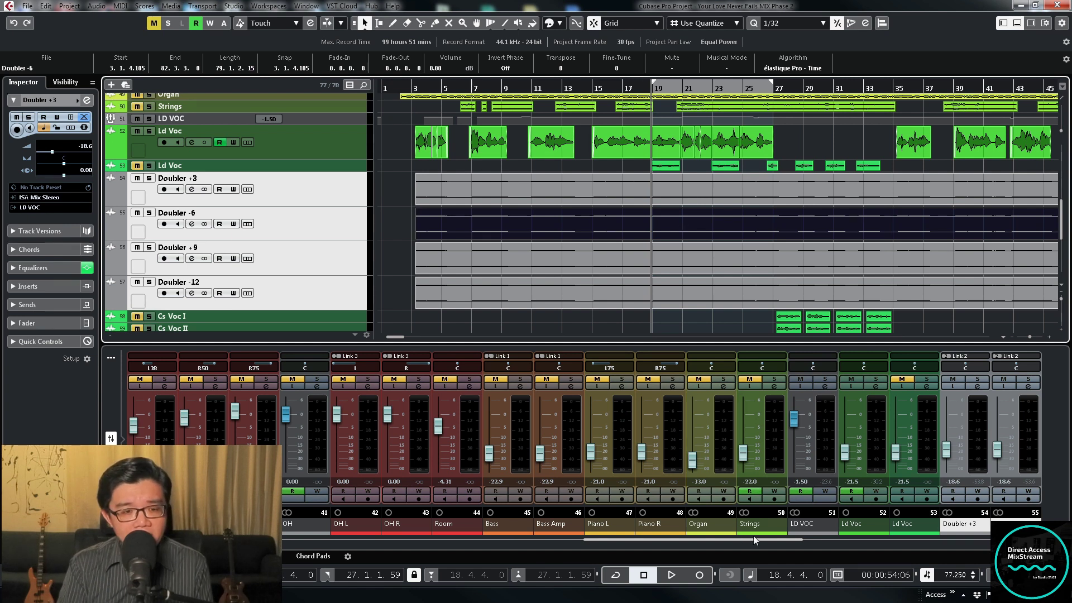
# Raise the linked faders of the four Doubler tracks to -6.31 dB during playback.
pyautogui.moveTo(758, 538); pyautogui.dragTo(799, 538)
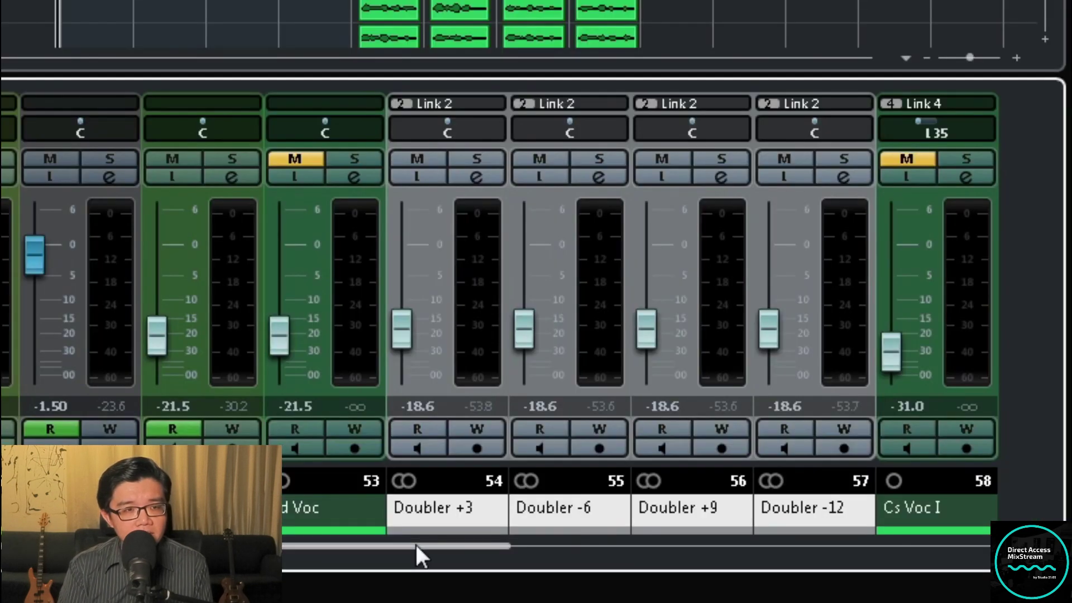
pyautogui.press('space')
pyautogui.moveTo(404, 330); pyautogui.dragTo(408, 284)
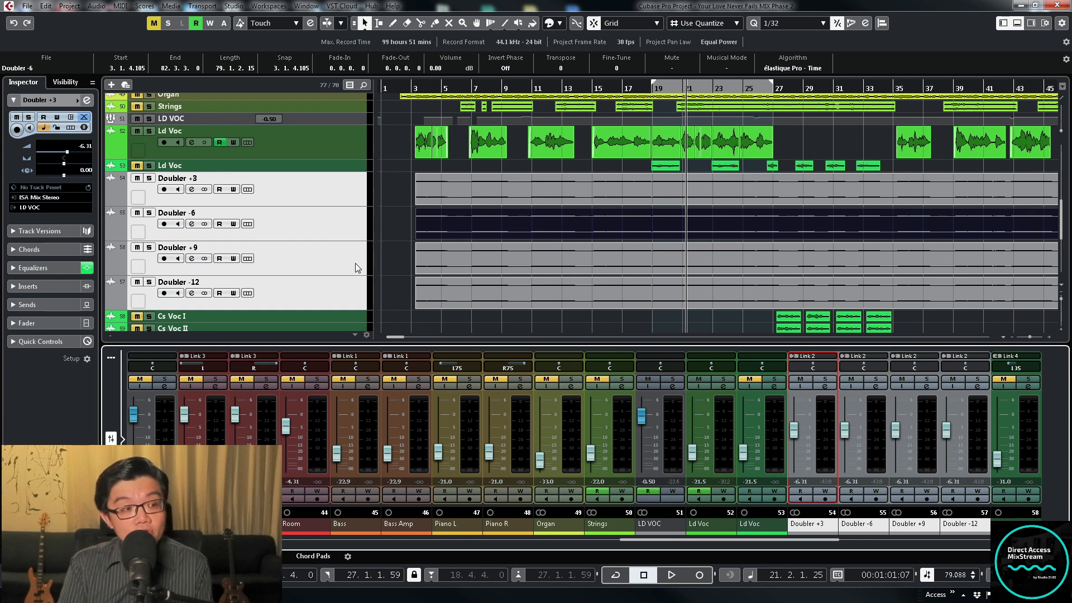
# Reduce the height of the lead vocal and Doubler tracks to compact rows, leaving only Doubler +3 selected.
pyautogui.click(339, 283)
pyautogui.keyDown('shift'); pyautogui.click(324, 204); pyautogui.keyUp('shift')
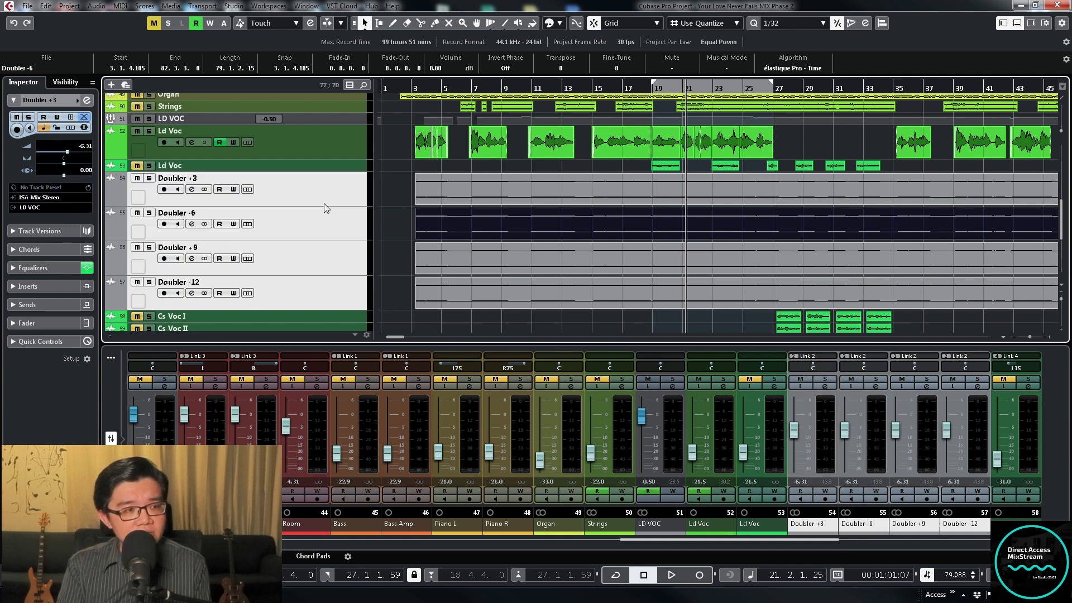
pyautogui.click(319, 192)
pyautogui.hotkey('shift', 'g')
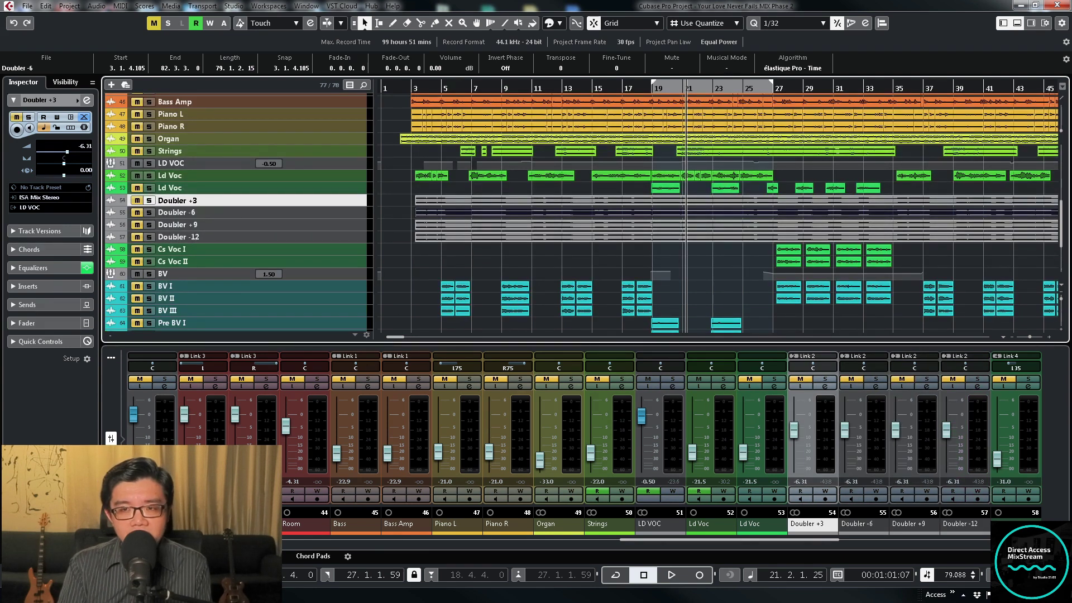
# Open the Cloner insert in the Chorus FX channel's settings and turn off its bypass.
pyautogui.press('e')
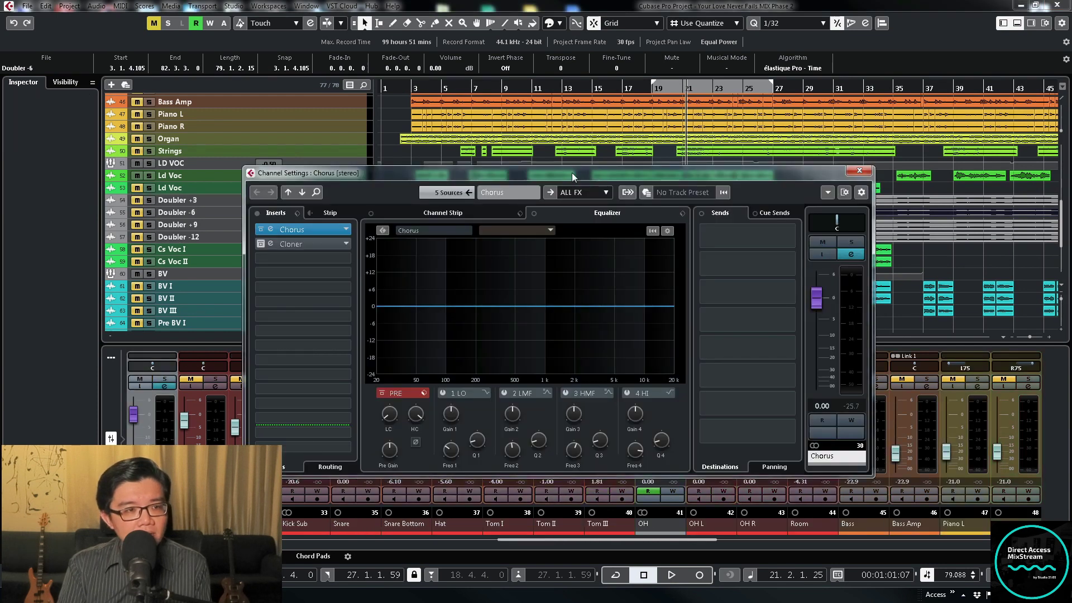
pyautogui.moveTo(572, 173); pyautogui.dragTo(527, 159)
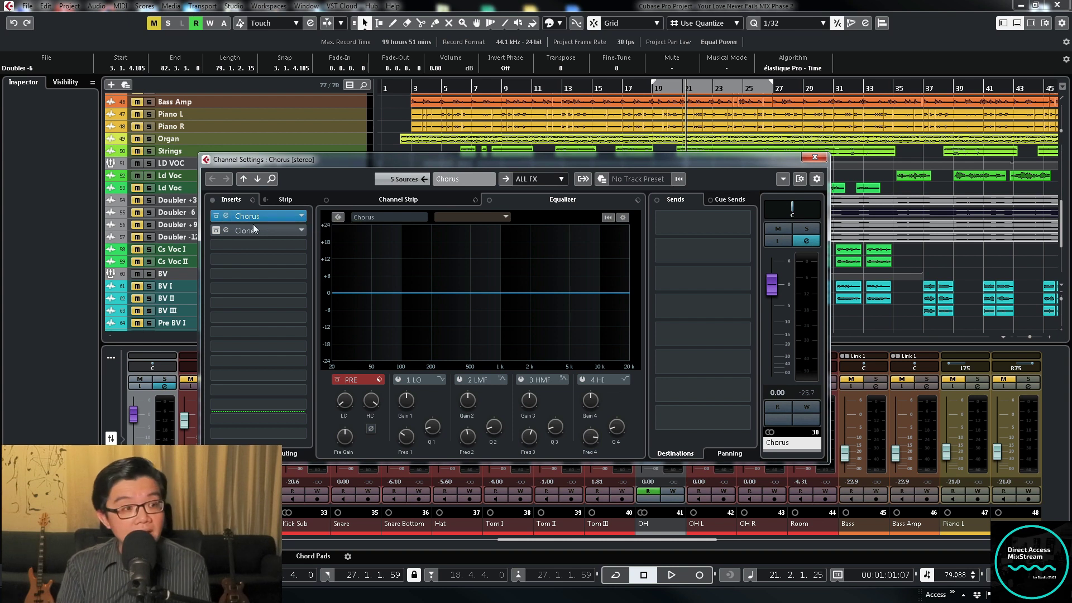
pyautogui.click(256, 230)
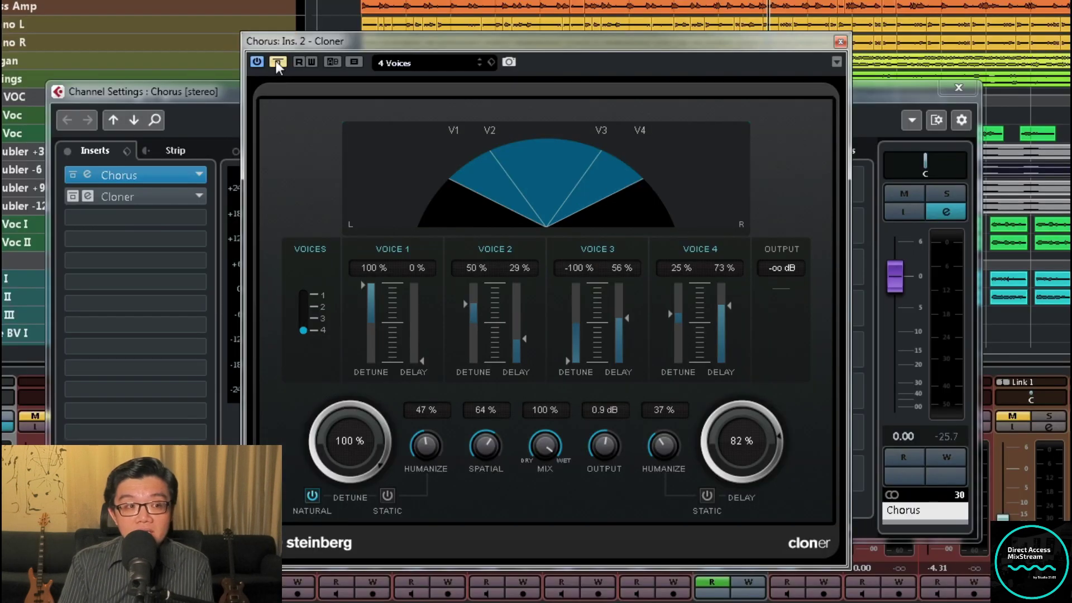
pyautogui.click(277, 63)
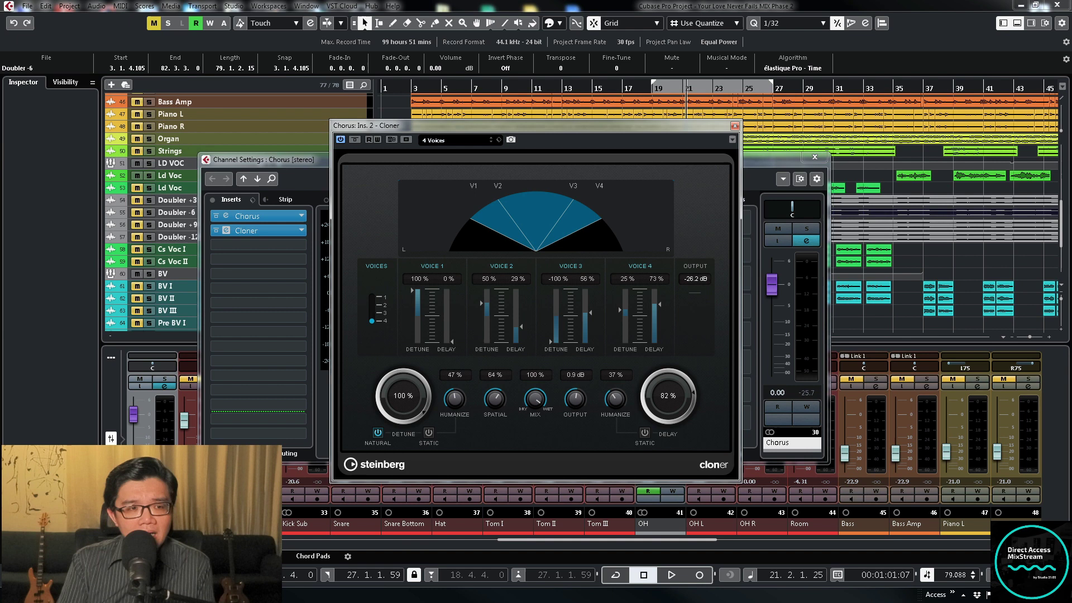
# Route the output of Ld Voc track 52 to the Chorus FX channel, moving the Cloner window aside.
pyautogui.click(170, 175)
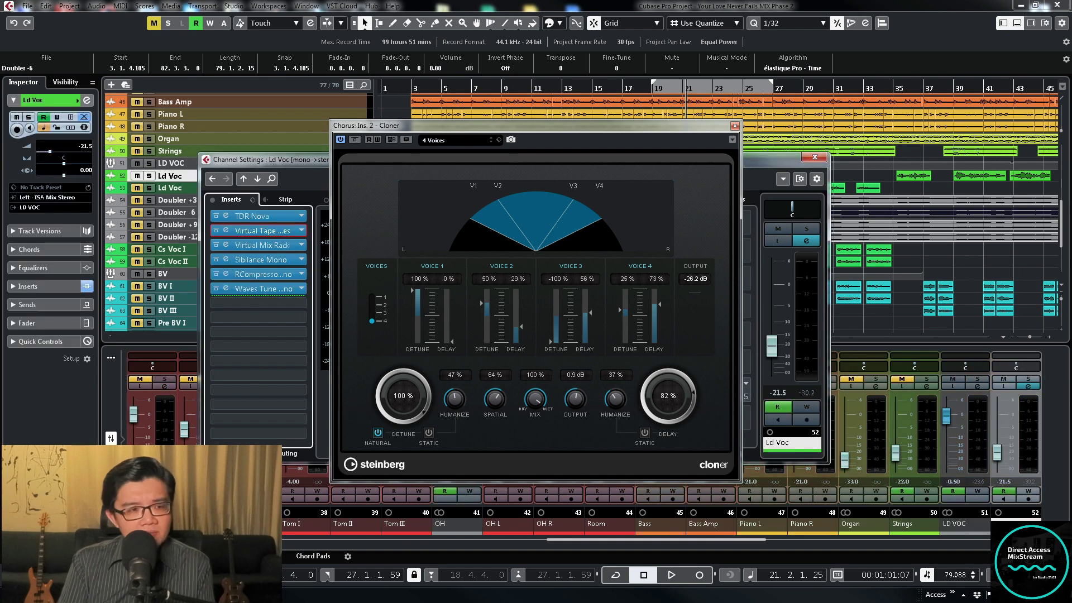
pyautogui.moveTo(646, 131); pyautogui.dragTo(399, 157)
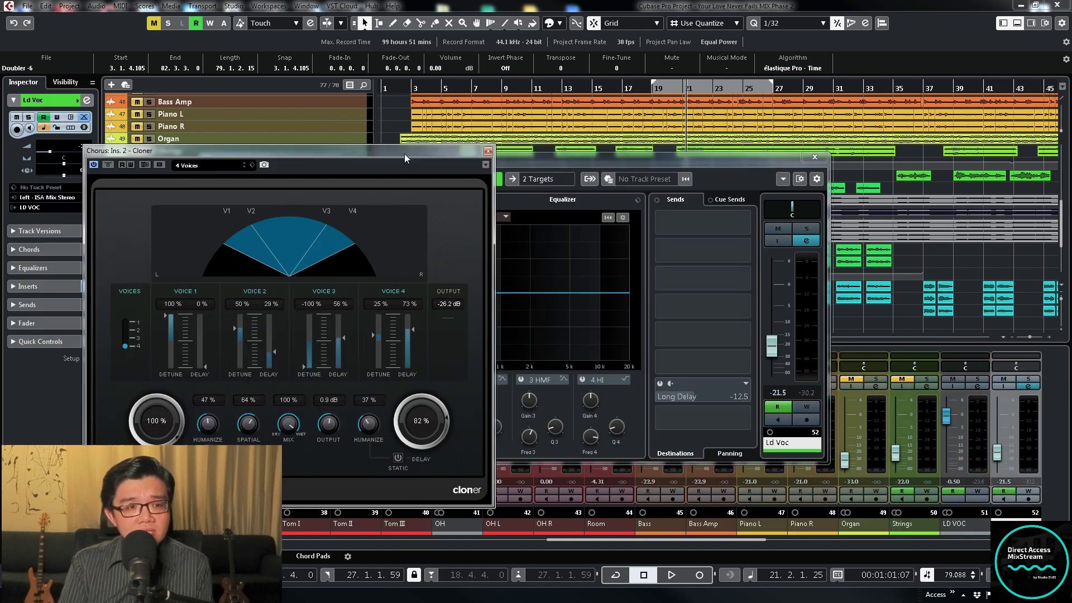
pyautogui.click(547, 179)
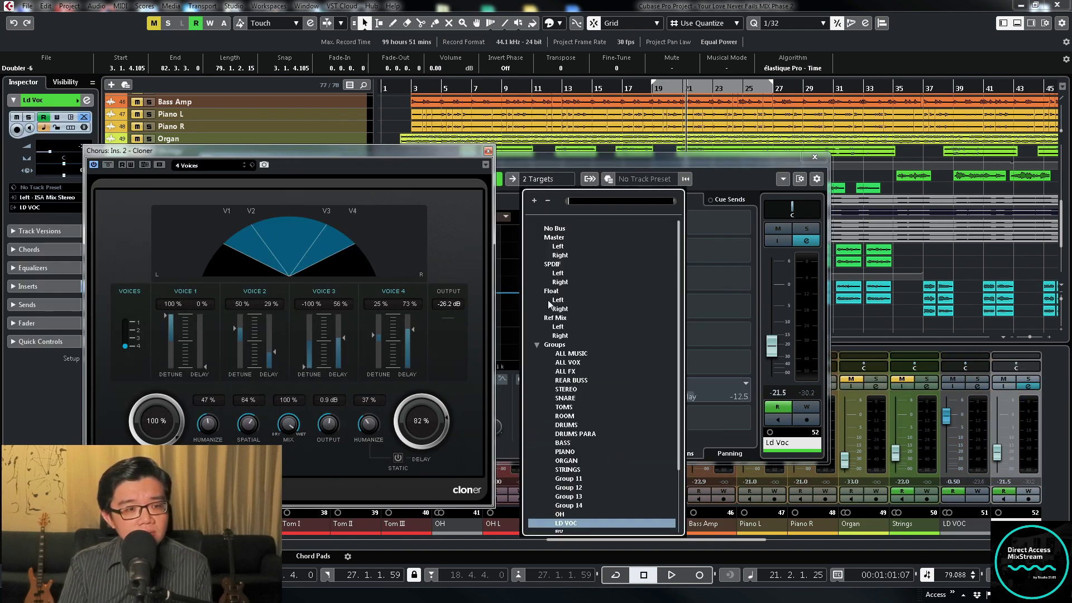
pyautogui.scroll(-3, 569, 342)
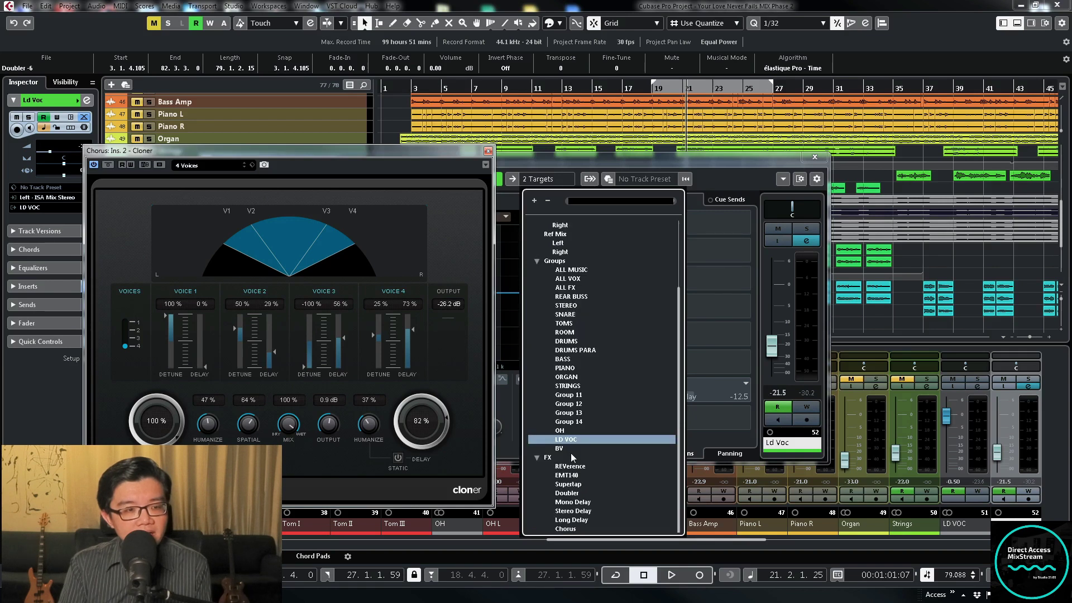
pyautogui.click(566, 529)
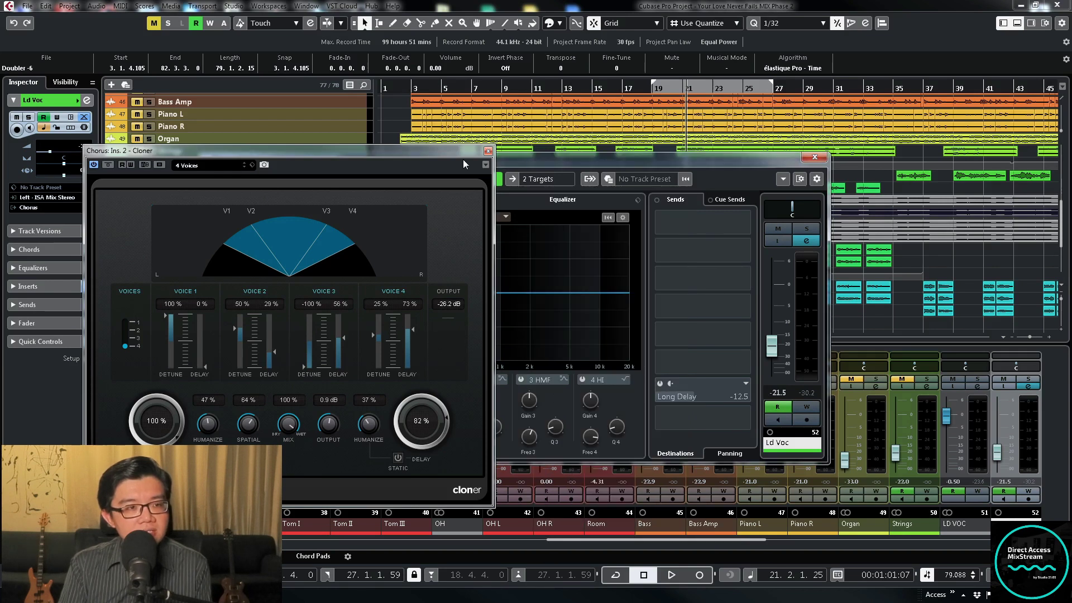
# Move the Ld Voc channel settings window aside and play the lead vocal to audition the Cloner effect.
pyautogui.moveTo(577, 157); pyautogui.dragTo(729, 155)
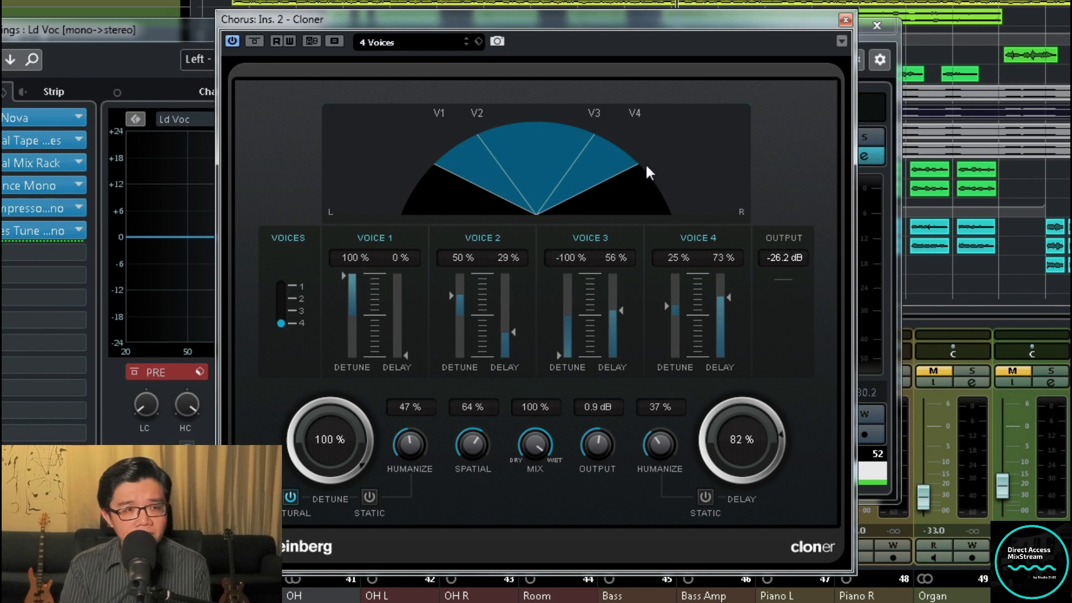
pyautogui.press('space')
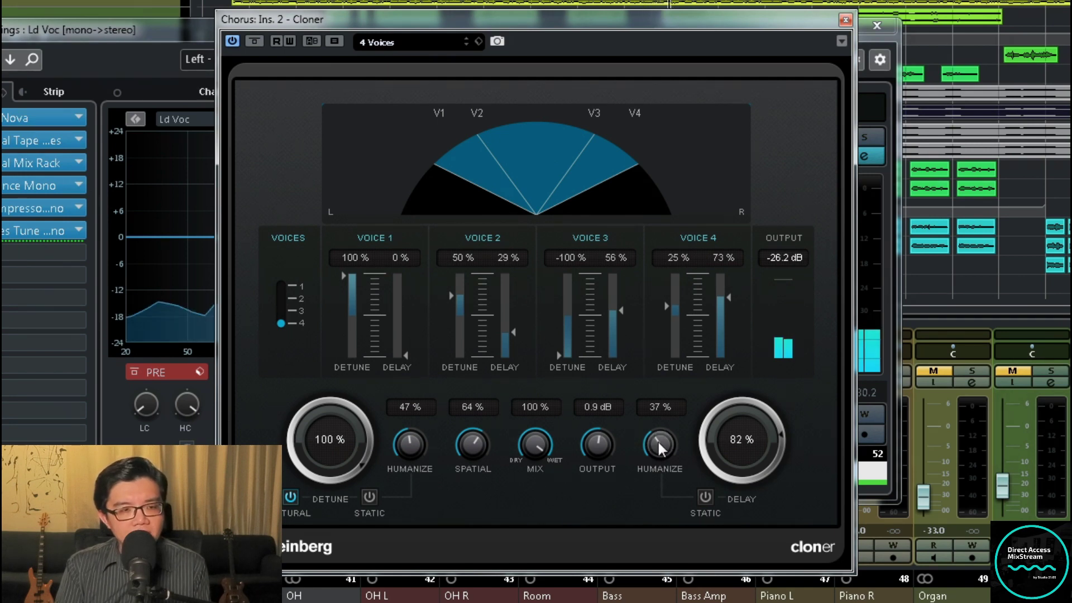
pyautogui.moveTo(656, 445); pyautogui.dragTo(655, 492)
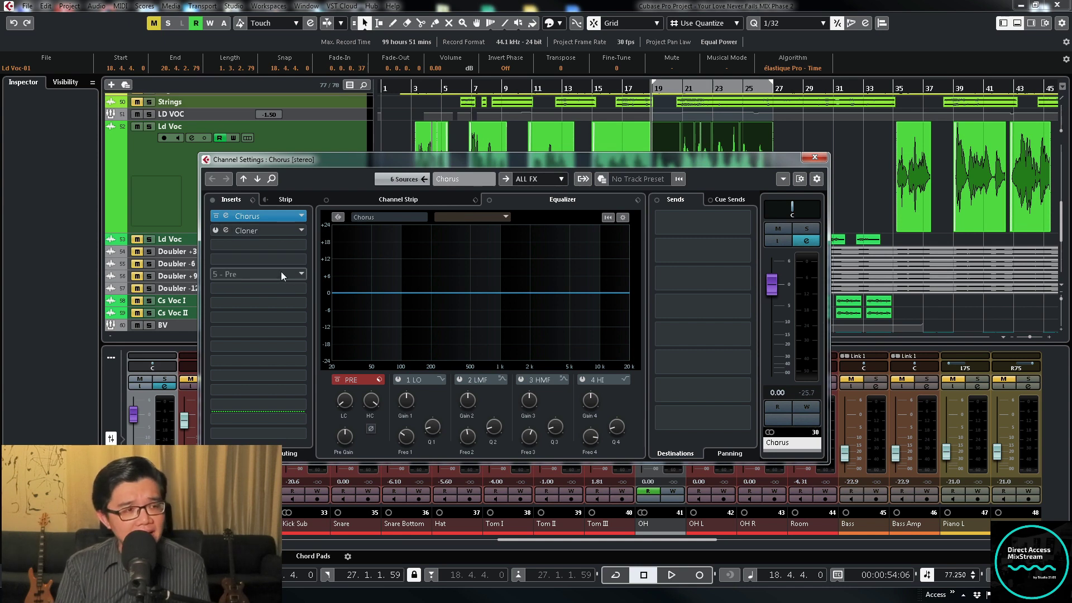
# Open the Chorus insert of the Chorus FX channel and close that channel's settings window.
pyautogui.click(259, 217)
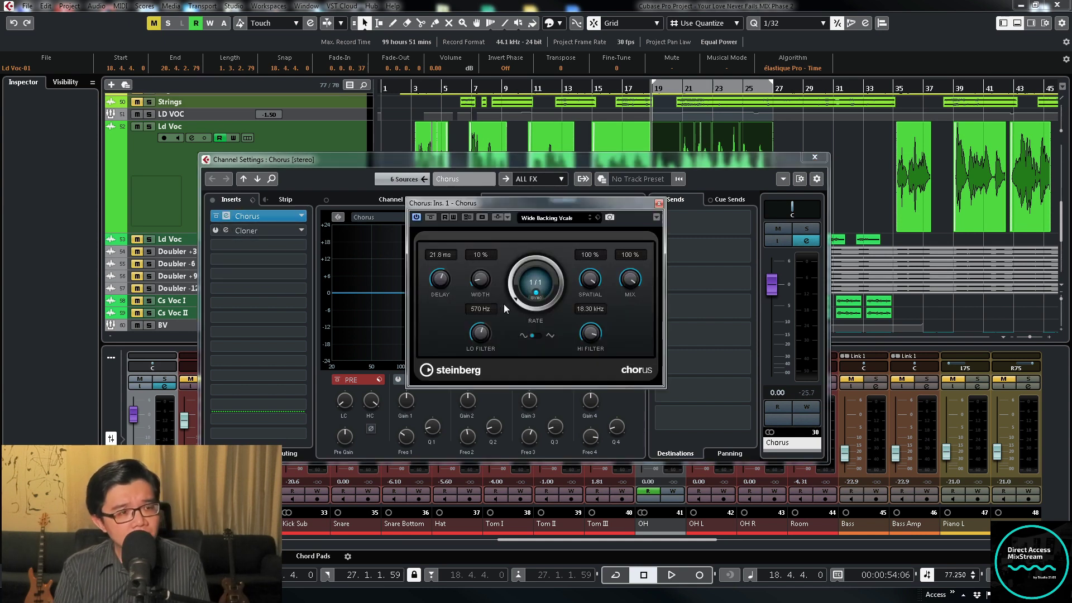
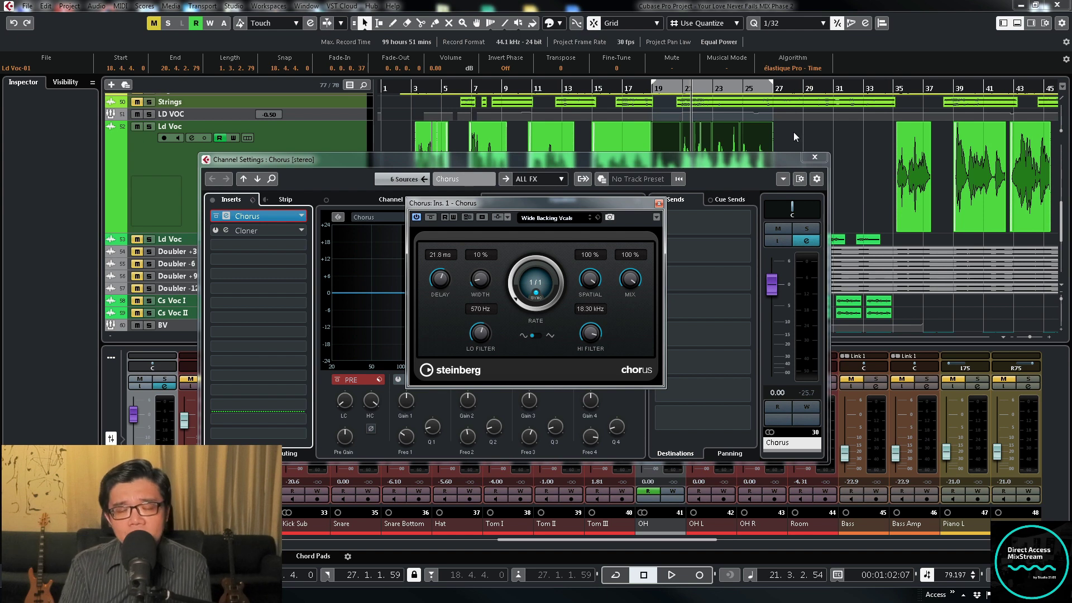
pyautogui.click(815, 157)
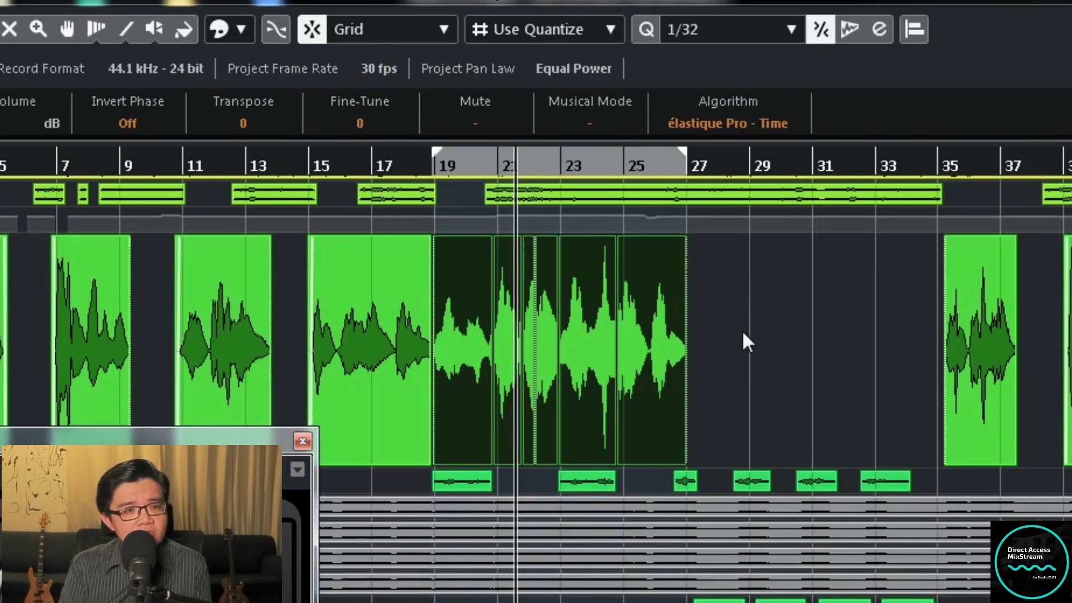
# Select the lead vocal events between bars 19 and 27 and set their Fine-Tune to 5.
pyautogui.moveTo(757, 317); pyautogui.dragTo(464, 396)
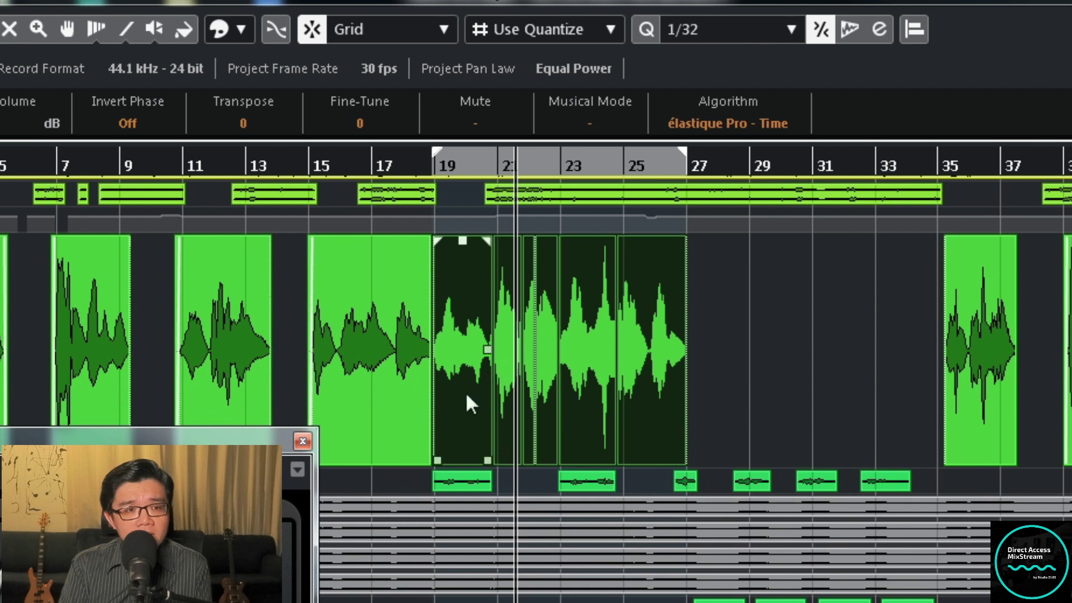
pyautogui.moveTo(784, 332); pyautogui.dragTo(467, 391)
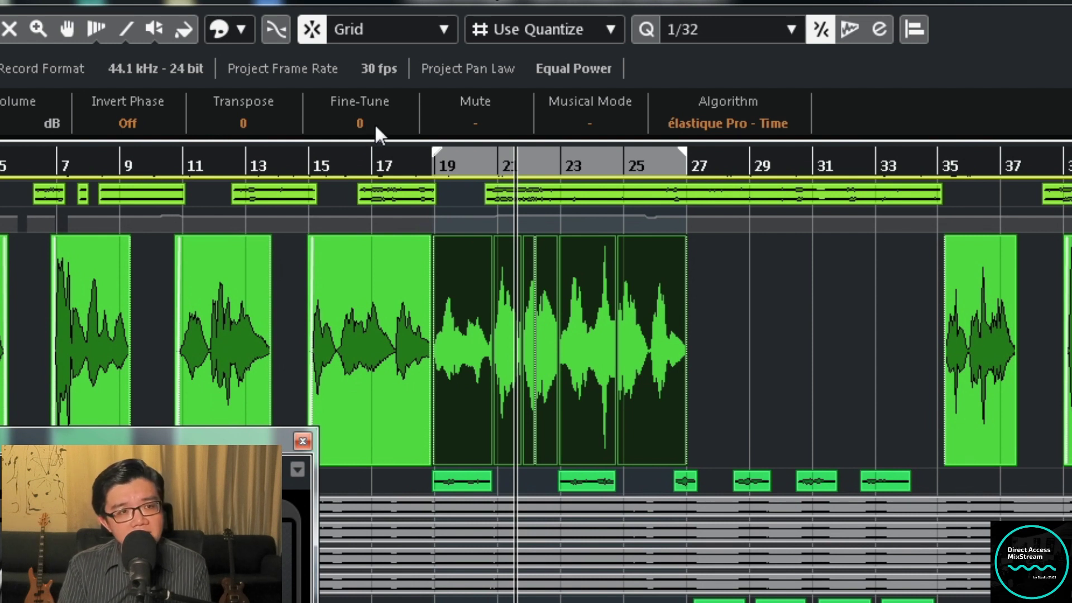
pyautogui.moveTo(374, 123); pyautogui.dragTo(372, 106)
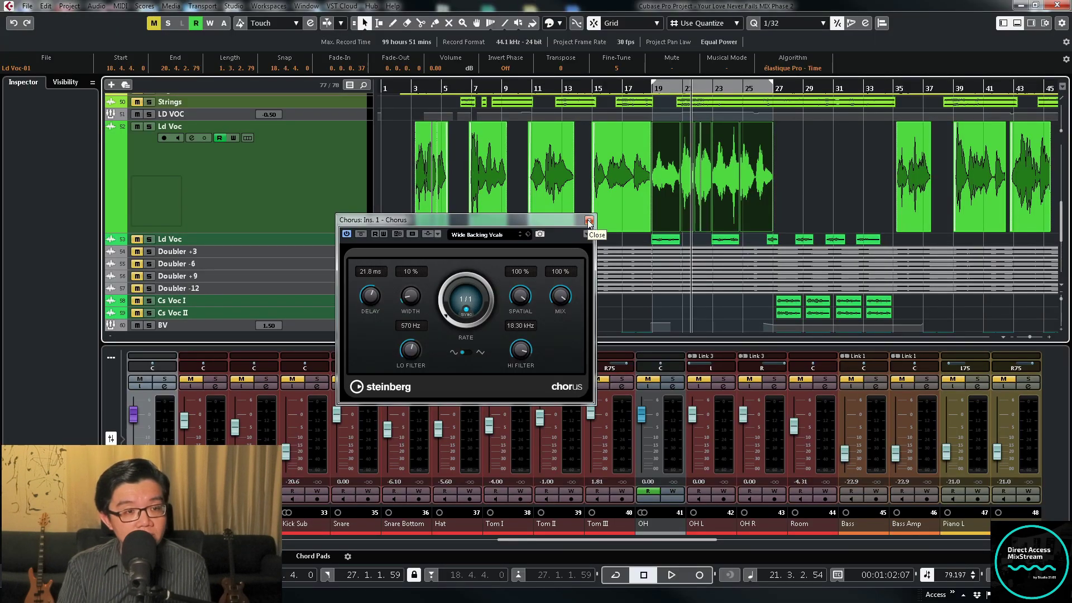
# Export the Chorus FX channel as an audio mixdown named "Chorus +5".
pyautogui.click(589, 221)
pyautogui.hotkey('ctrl', 'shift', 'e')
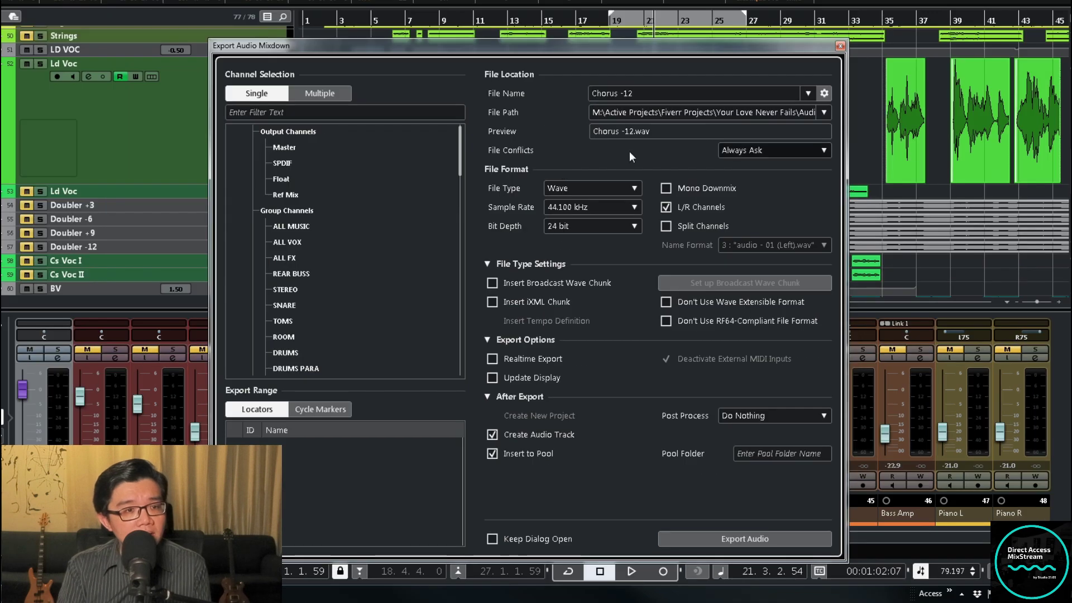
pyautogui.moveTo(619, 93); pyautogui.dragTo(674, 94)
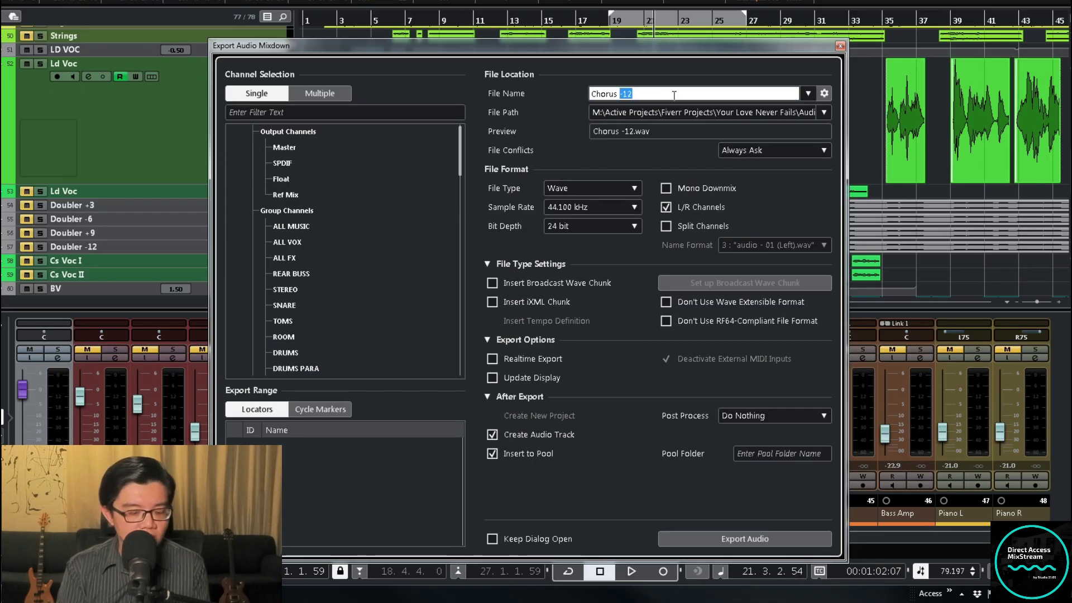
pyautogui.write('+5')
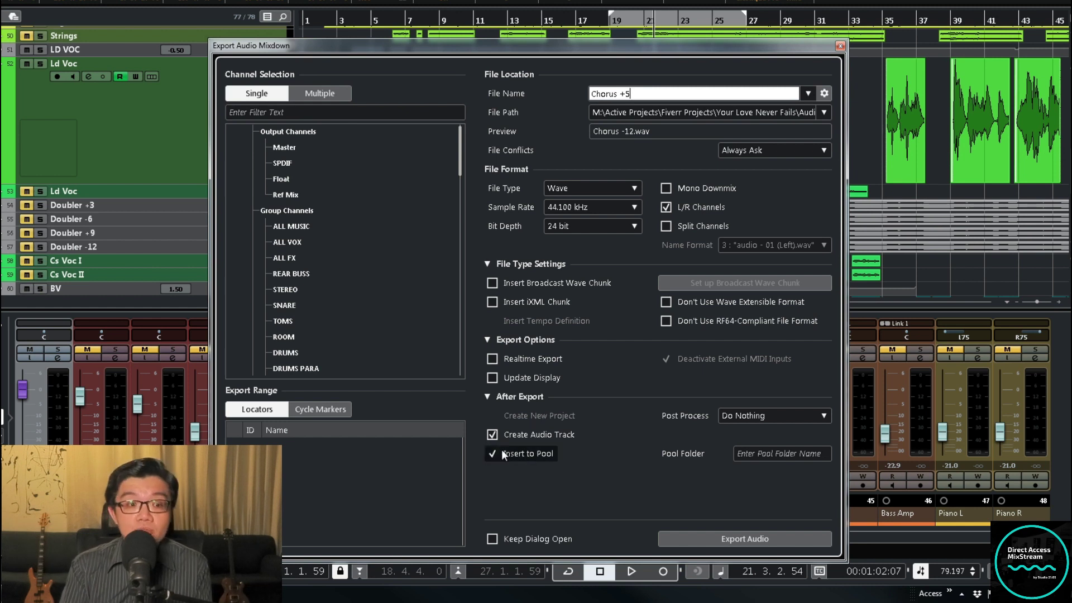
pyautogui.moveTo(462, 159); pyautogui.dragTo(443, 244)
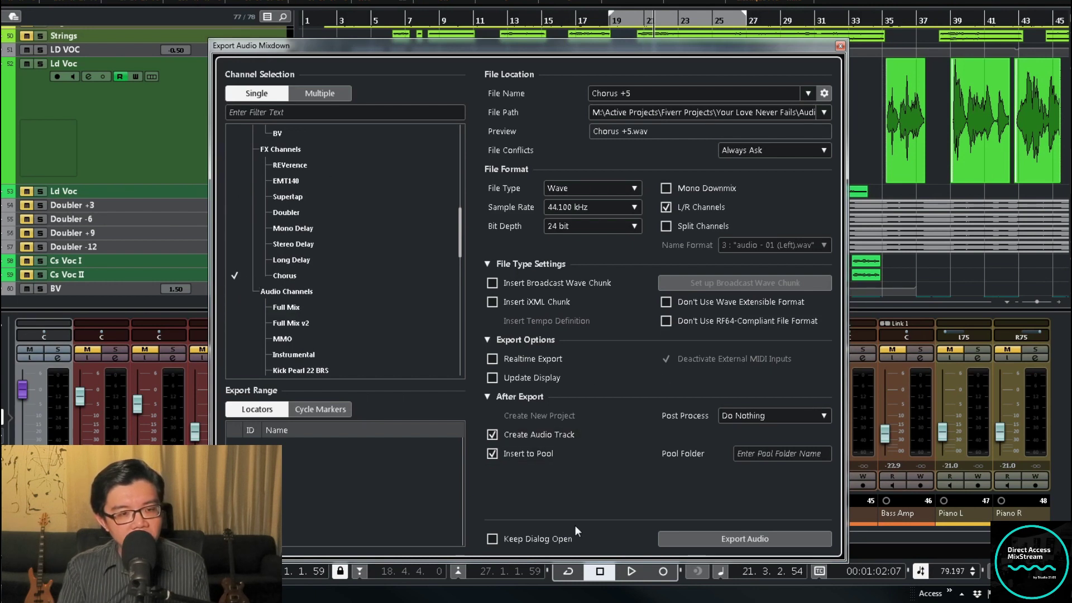
pyautogui.click(759, 537)
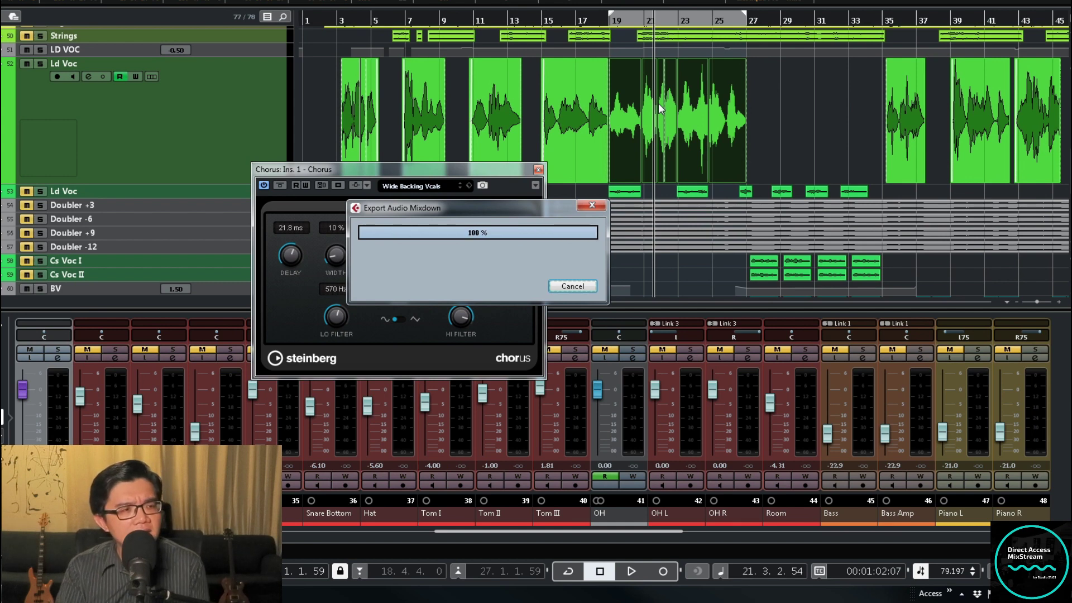
# Reselect the lead vocal events in bars 19 to 27, raise the Chorus delay to 30.0 ms, and return to the left locator.
pyautogui.moveTo(785, 113); pyautogui.dragTo(629, 151)
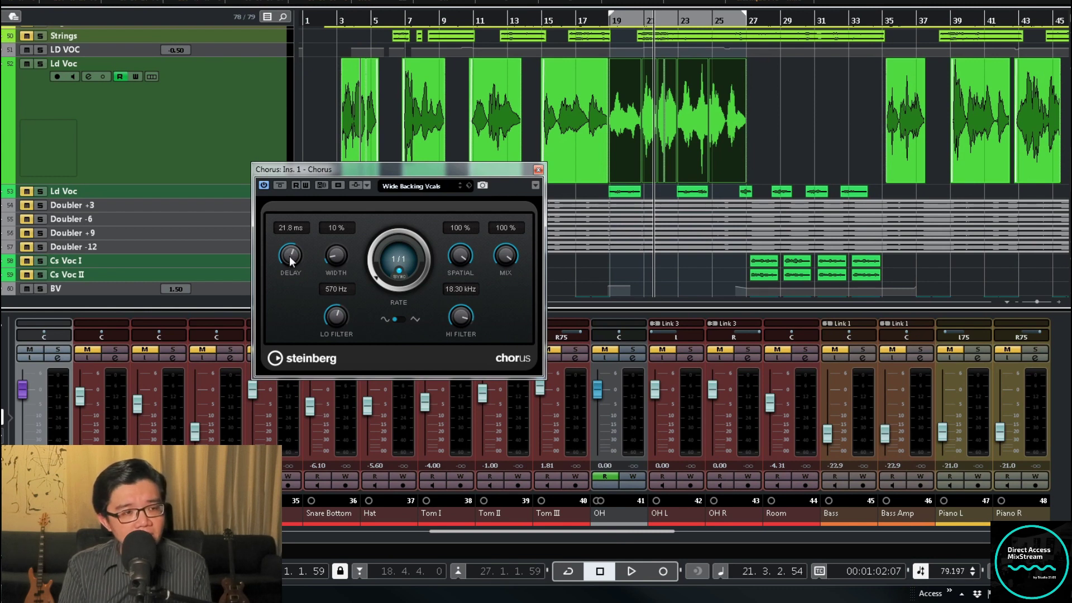
pyautogui.moveTo(289, 256); pyautogui.dragTo(291, 250)
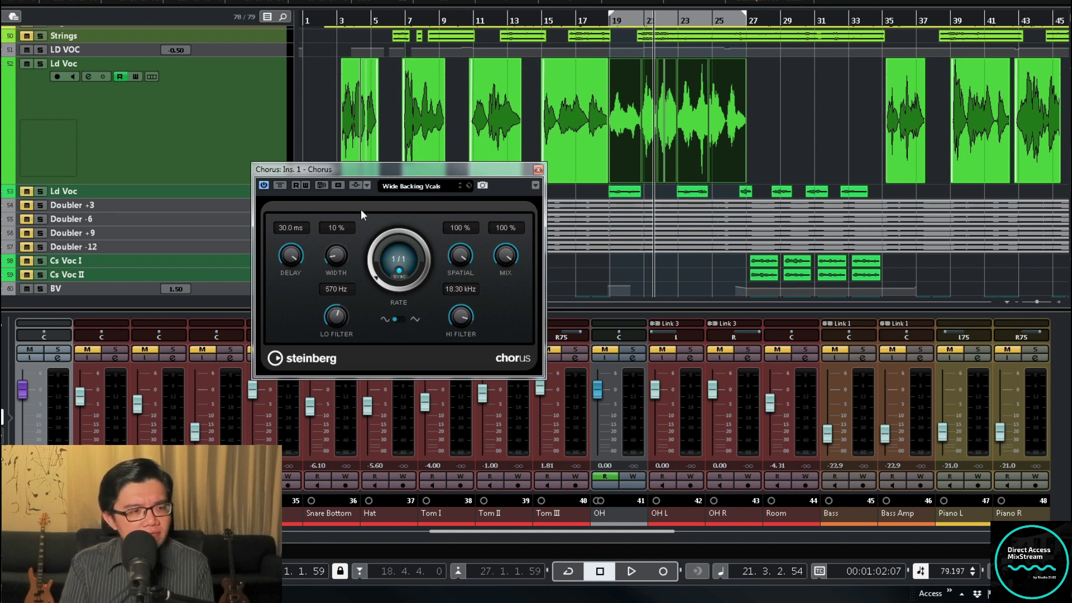
pyautogui.press('KP_1')
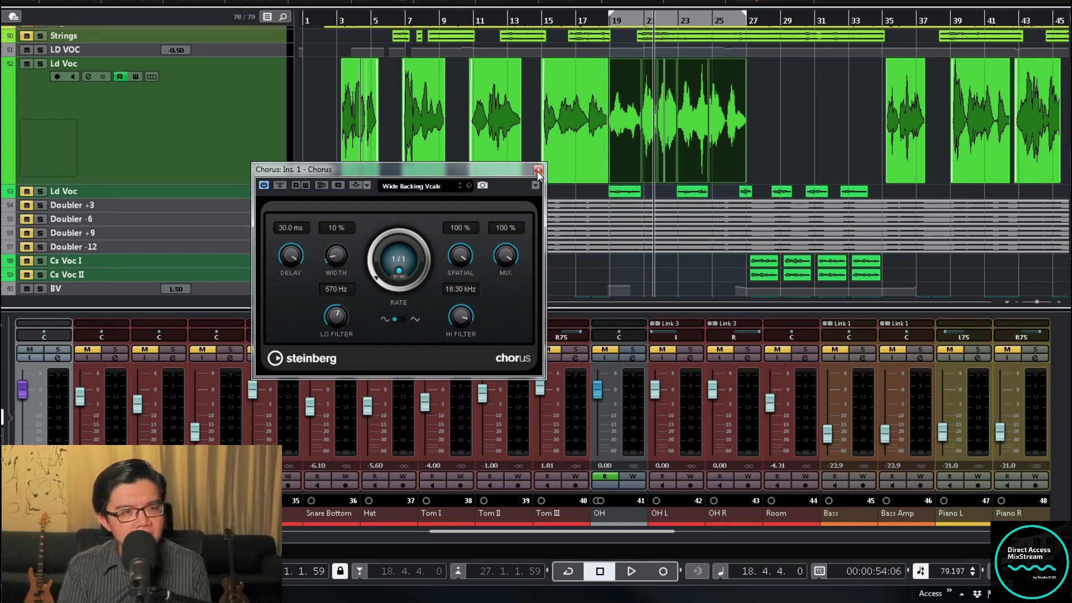
# Close the Chorus window and export the Chorus FX channel as an audio mixdown named "Chorus -5".
pyautogui.click(539, 170)
pyautogui.hotkey('ctrl', 'e')
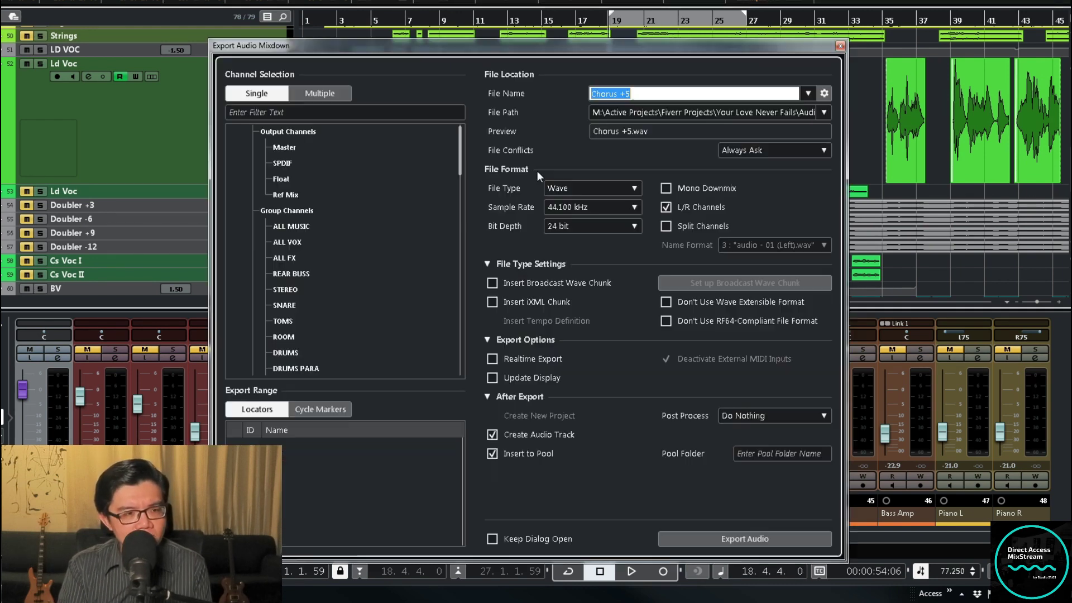
pyautogui.click(622, 91)
pyautogui.press('BackSpace')
pyautogui.press('BackSpace')
pyautogui.write('-5')
pyautogui.click(750, 536)
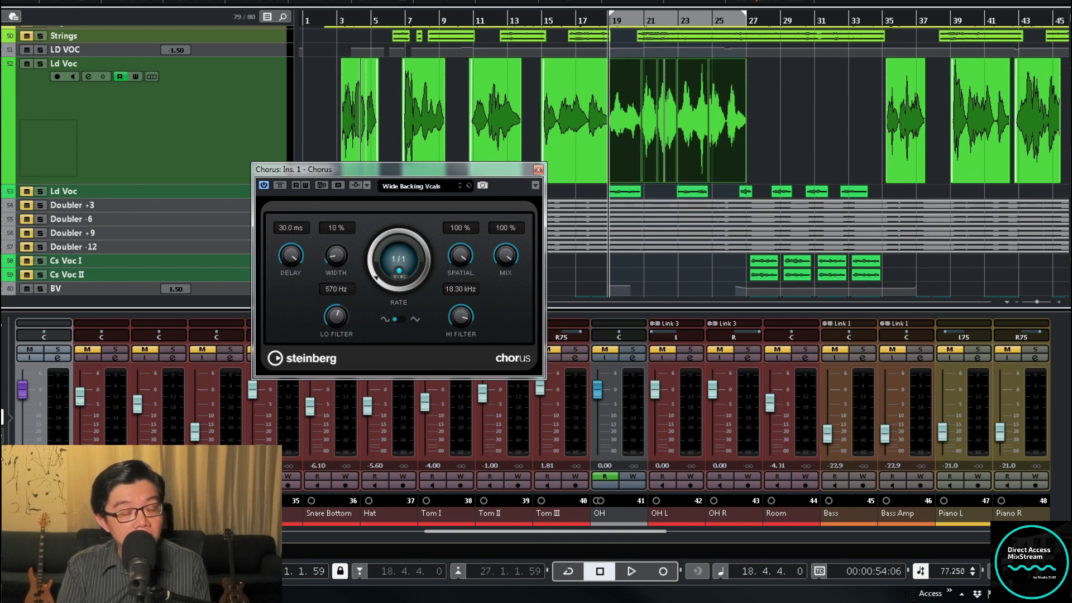
# Dismiss the Project Setup dialog without changes, lower the Chorus delay to 17.4 ms, and close the Chorus window.
pyautogui.hotkey('shift', 's')
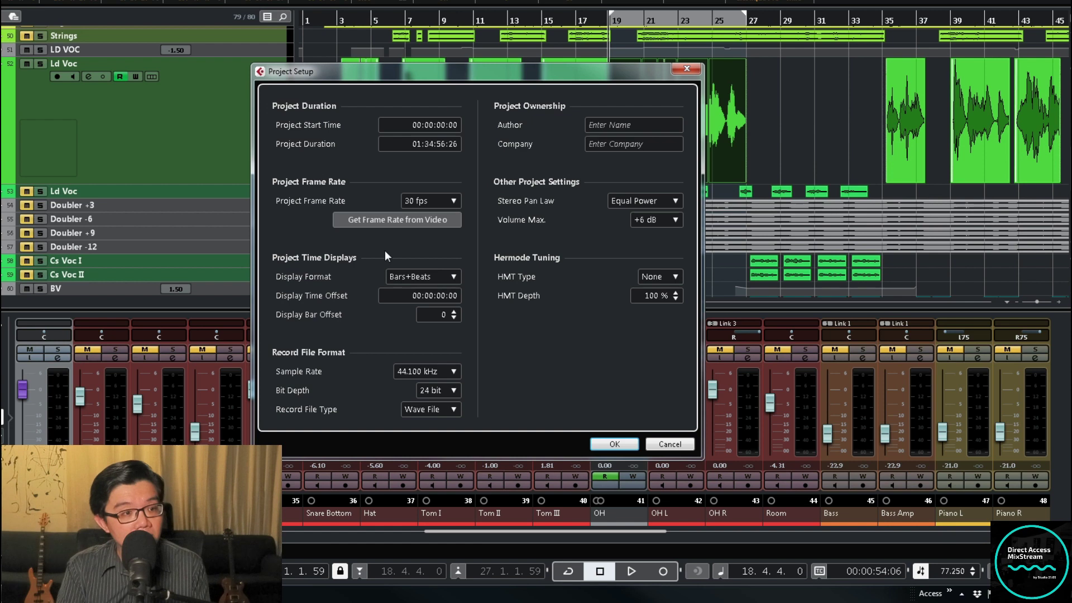
pyautogui.click(665, 444)
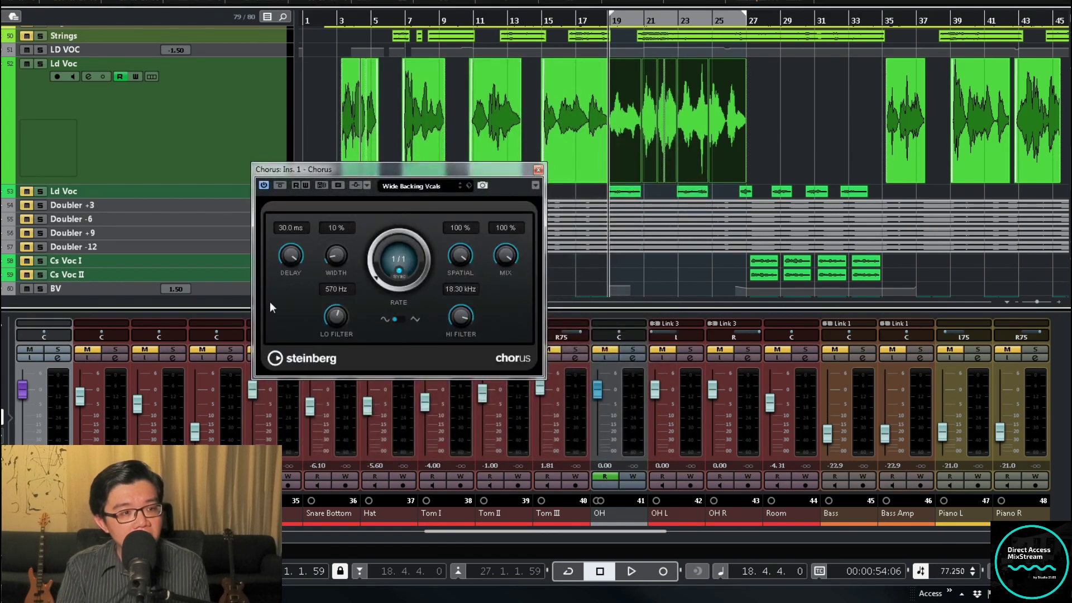
pyautogui.moveTo(290, 254); pyautogui.dragTo(290, 261)
pyautogui.moveTo(288, 305); pyautogui.dragTo(288, 322)
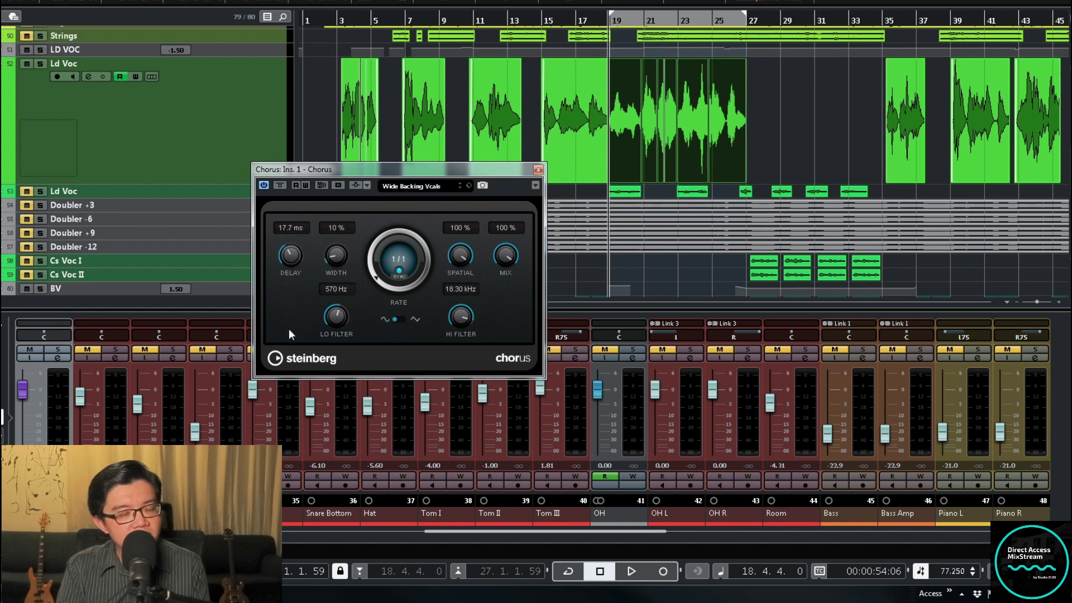
pyautogui.click(538, 170)
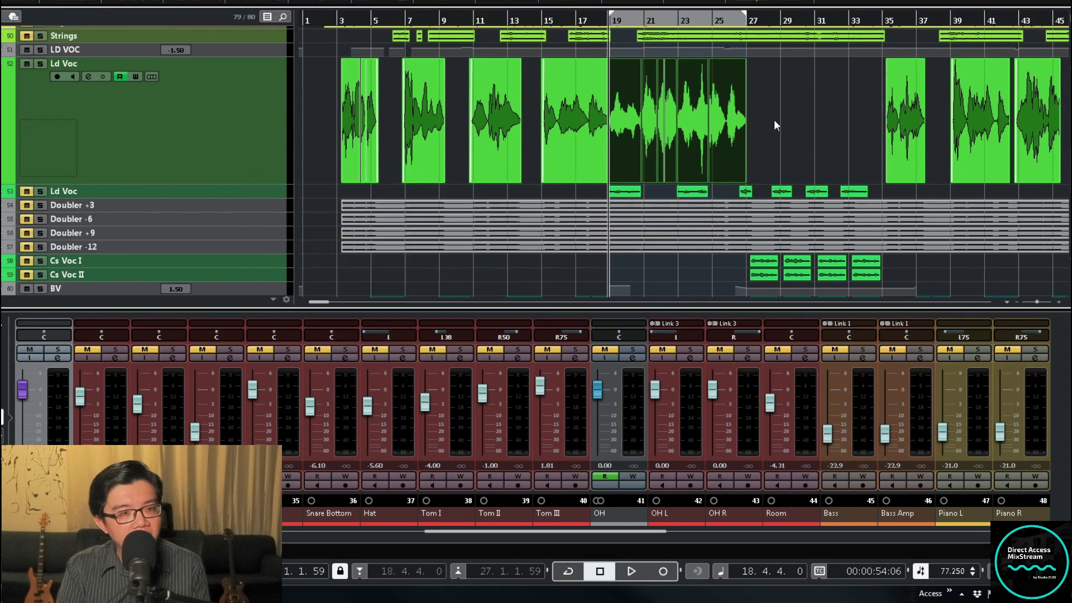
# Export the Chorus FX channel as an audio mixdown named "Chorus +10" and deselect the lead vocal events.
pyautogui.hotkey('ctrl', 'shift', 'e')
pyautogui.click(647, 94)
pyautogui.hotkey('shift', 'Left')
pyautogui.hotkey('shift', 'Left')
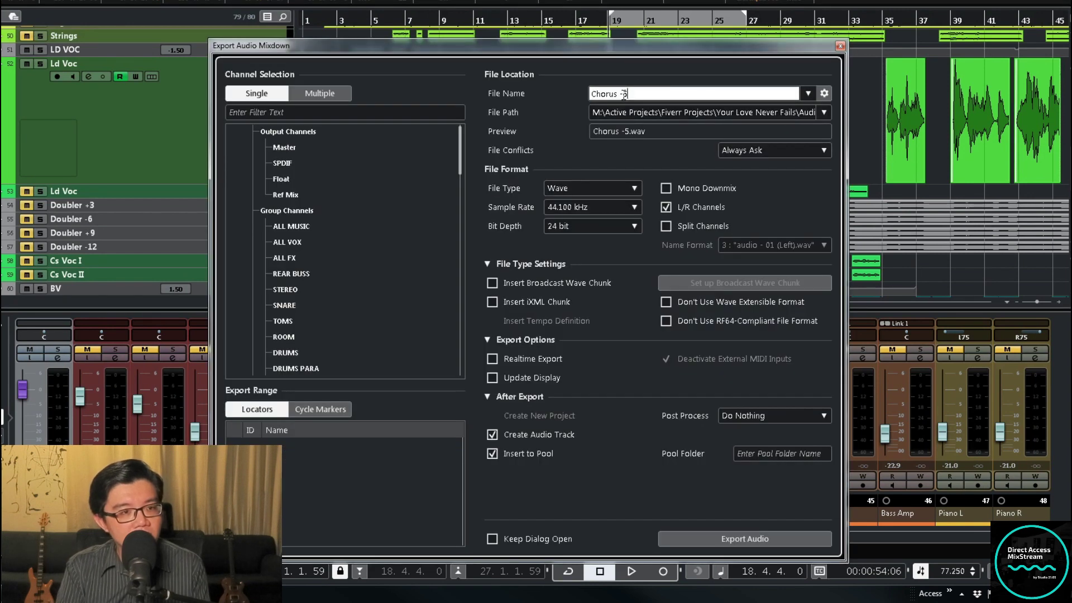
pyautogui.write('10')
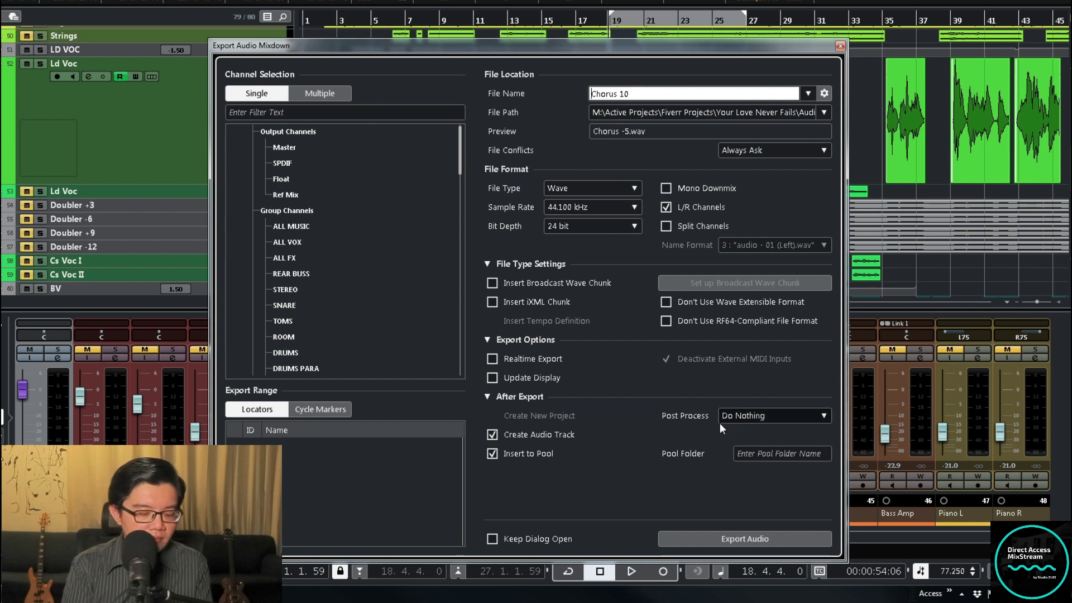
pyautogui.press('Home')
pyautogui.write('+')
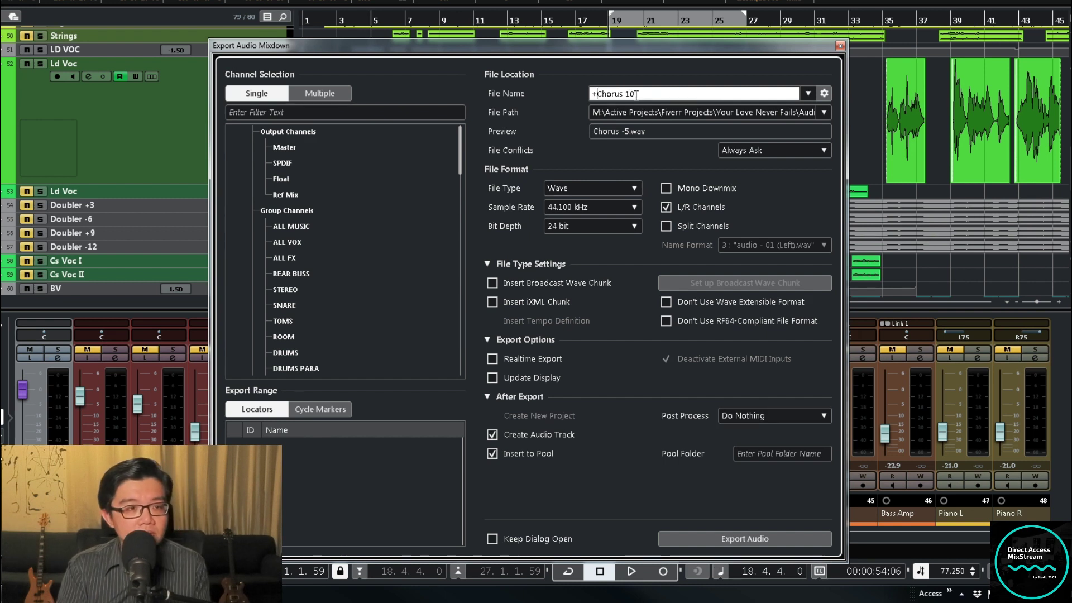
pyautogui.press('BackSpace')
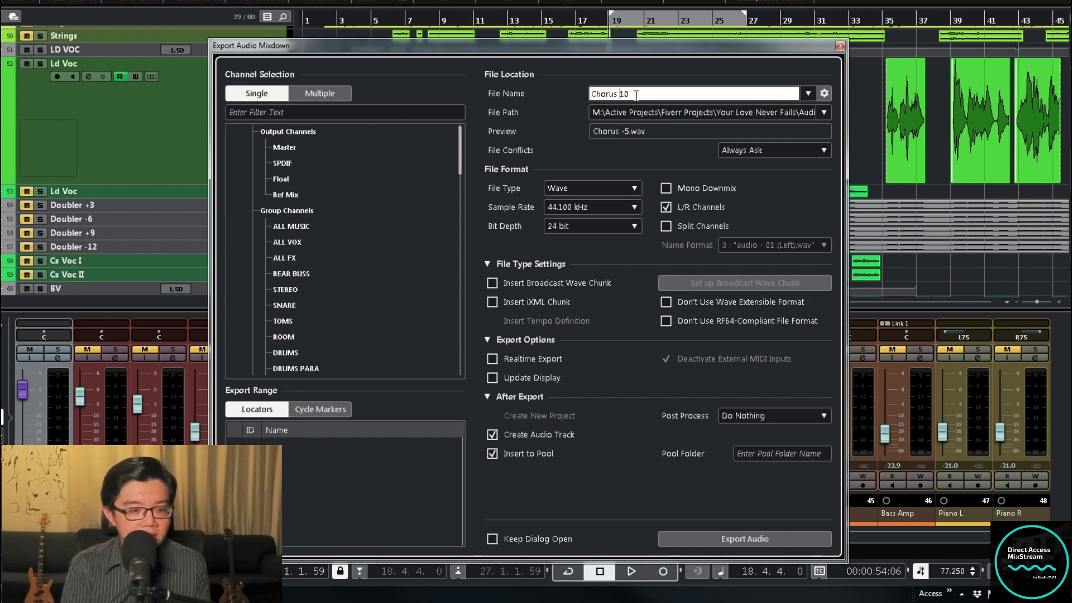
pyautogui.hotkey('ctrl', 'Right')
pyautogui.write('+')
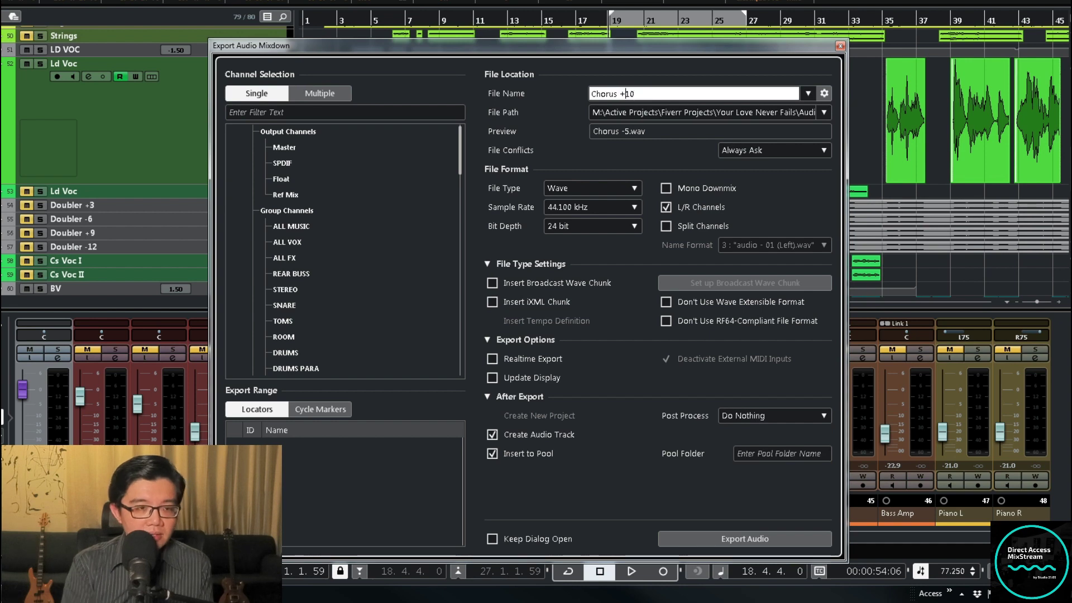
pyautogui.click(754, 539)
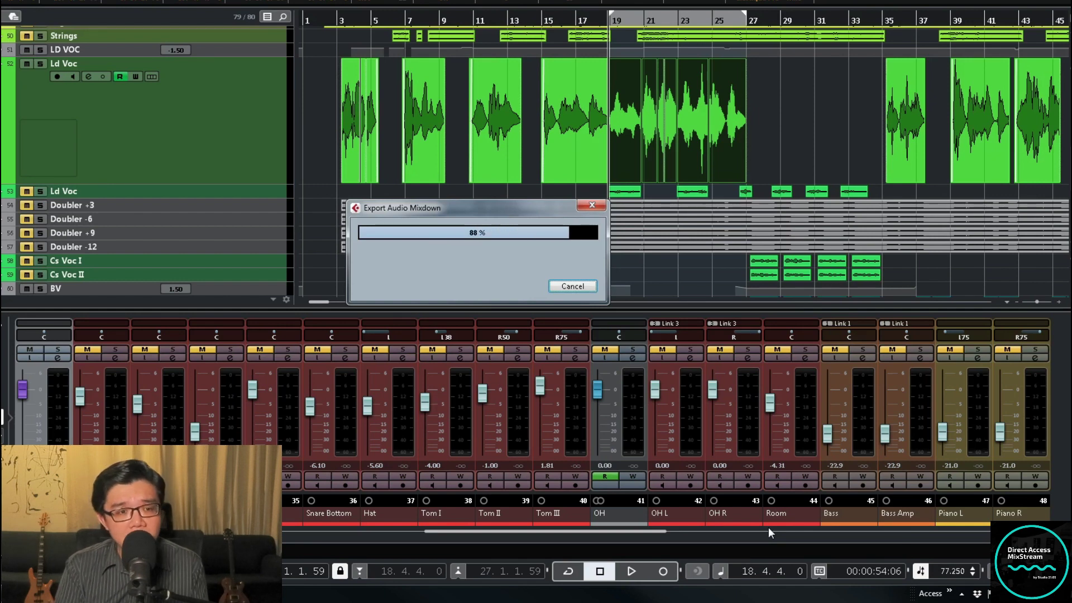
pyautogui.click(812, 38)
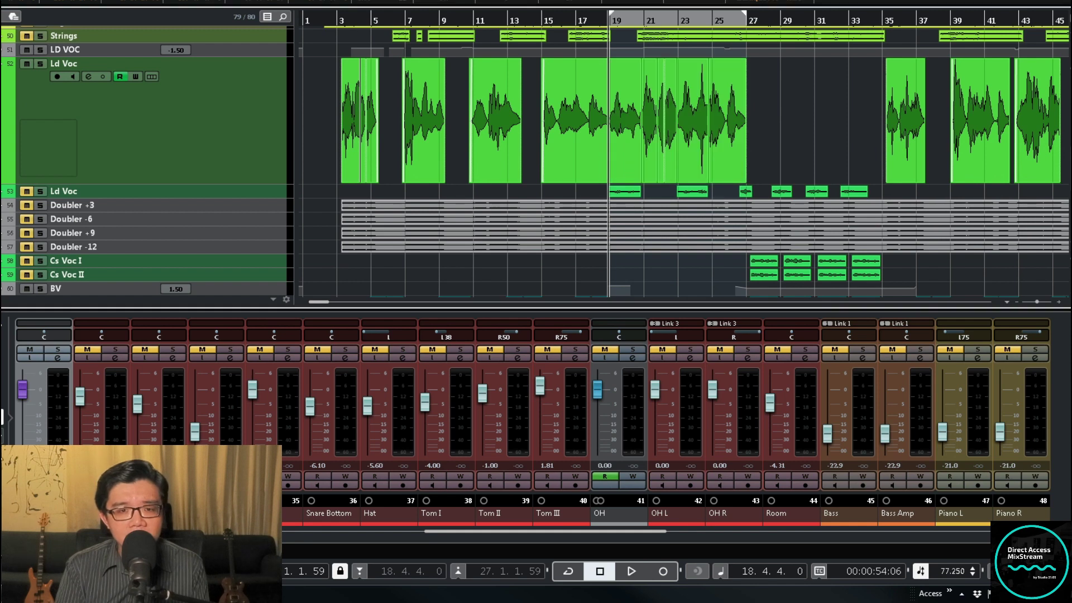
# Set the delay of the Chorus FX channel's Chorus insert to 25.6 ms and select the lead vocal event at bar 19.
pyautogui.click(58, 357)
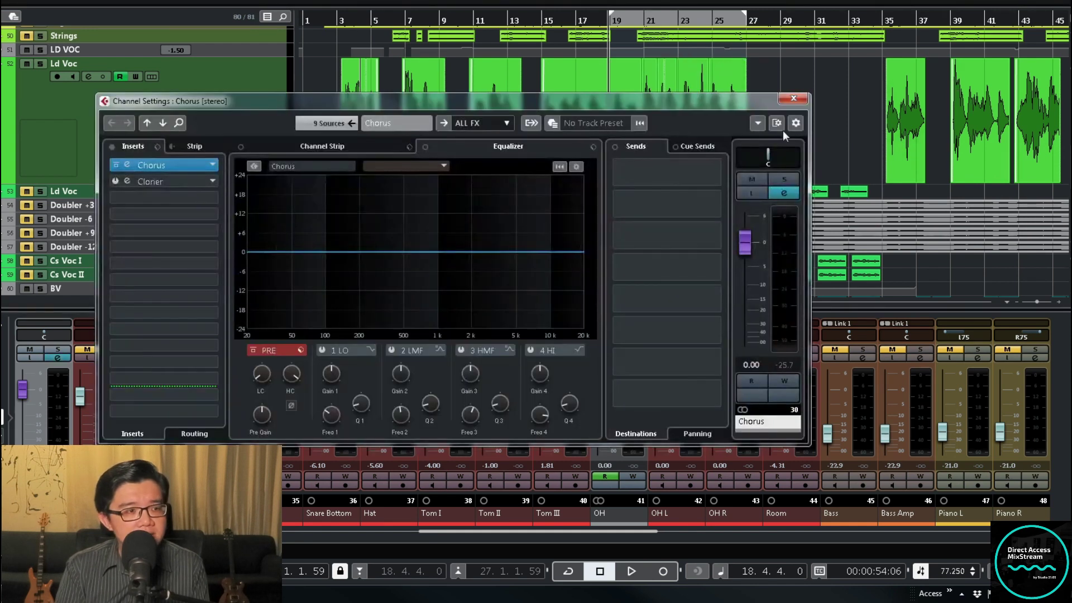
pyautogui.click(190, 166)
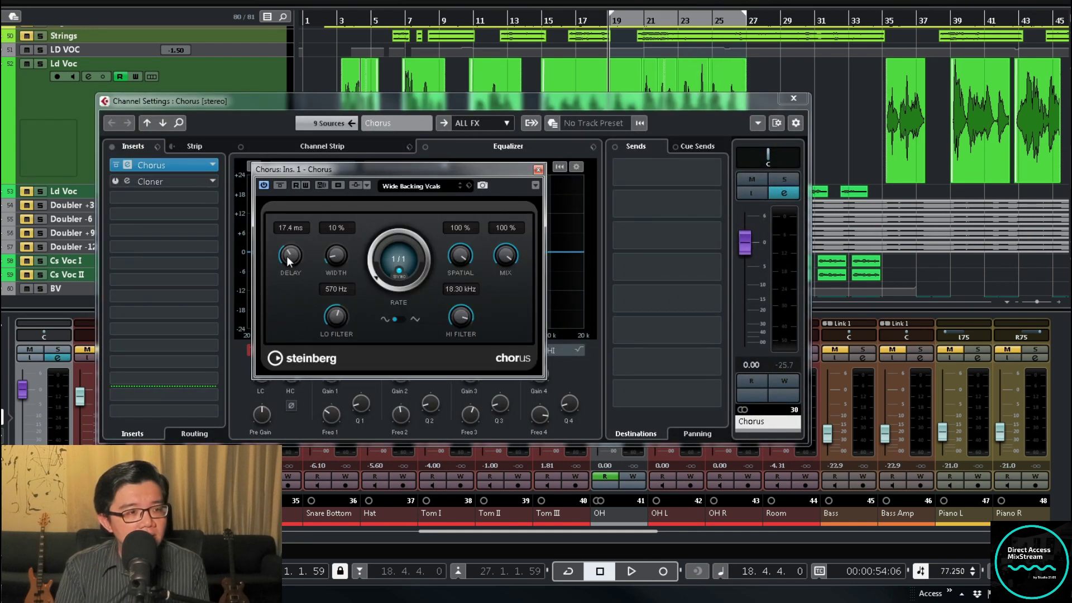
pyautogui.moveTo(290, 256); pyautogui.dragTo(290, 216)
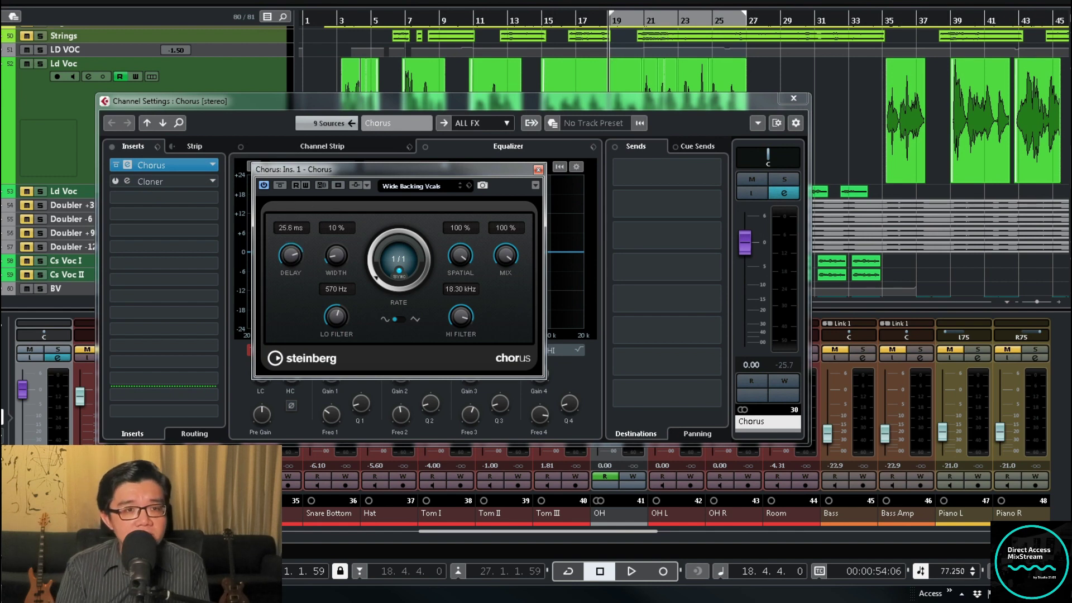
pyautogui.click(794, 99)
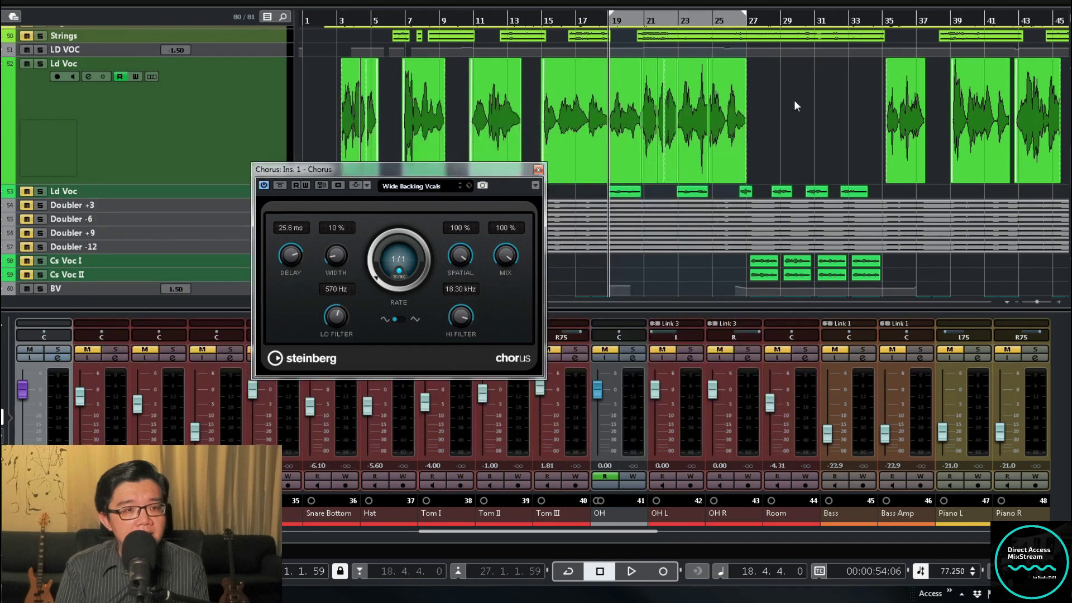
pyautogui.click(631, 140)
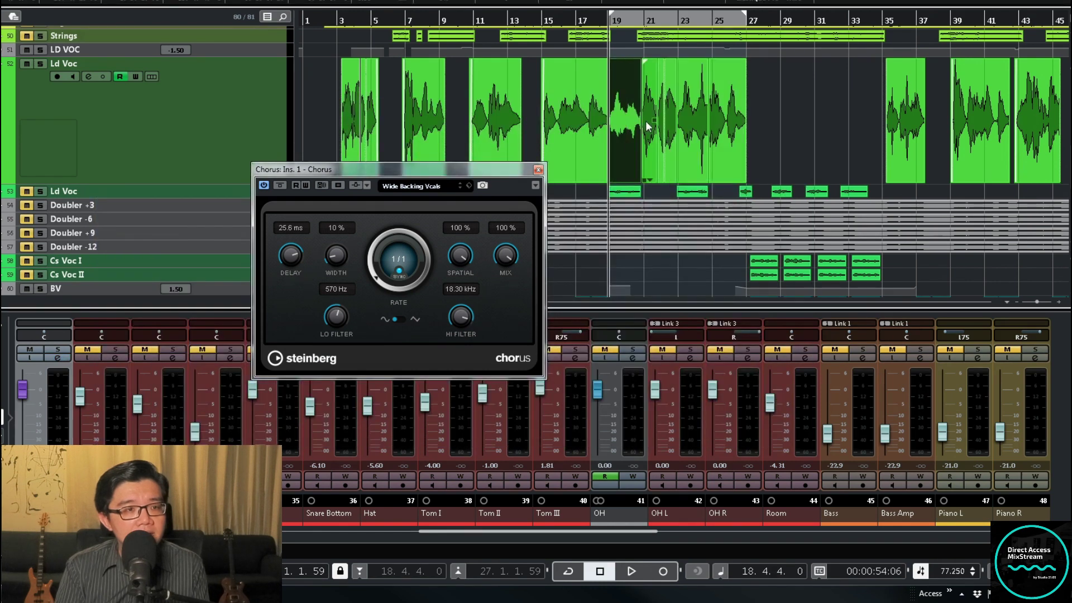
# Deselect the lead vocal event, export the Chorus FX channel as an audio mixdown named "Chorus -12", and close the Chorus window.
pyautogui.click(570, 38)
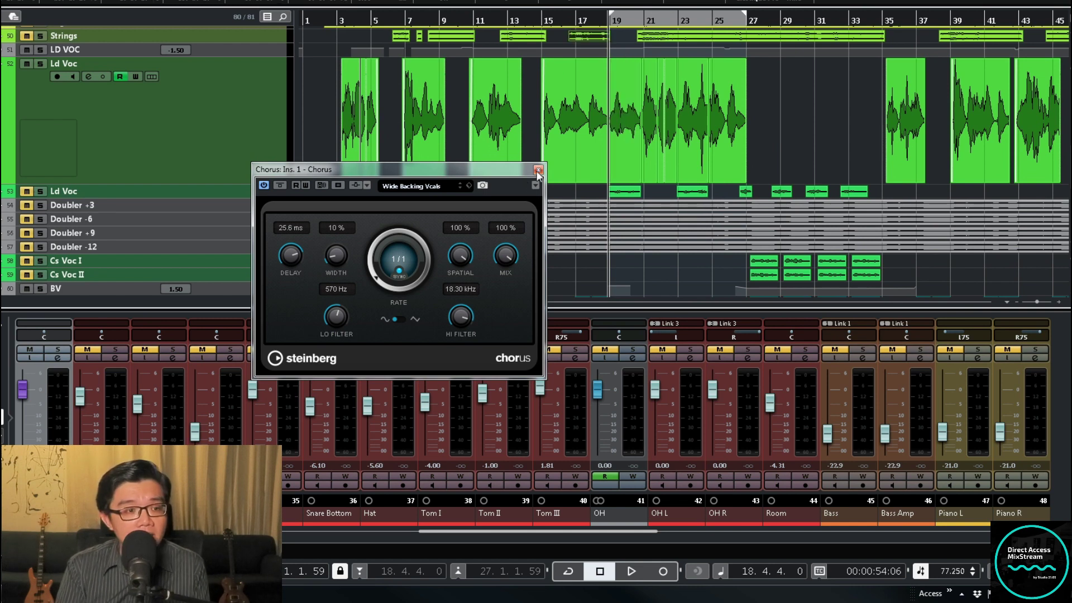
pyautogui.hotkey('ctrl', 'e')
pyautogui.click(635, 93)
pyautogui.press('BackSpace')
pyautogui.press('BackSpace')
pyautogui.press('BackSpace')
pyautogui.write('-6.')
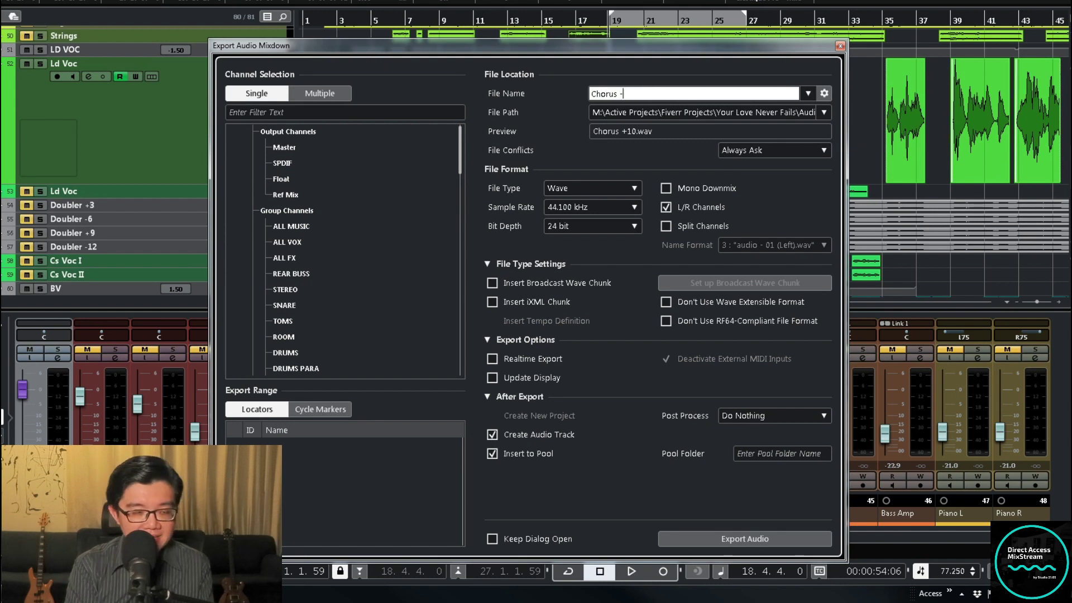
pyautogui.write('10')
pyautogui.click(728, 538)
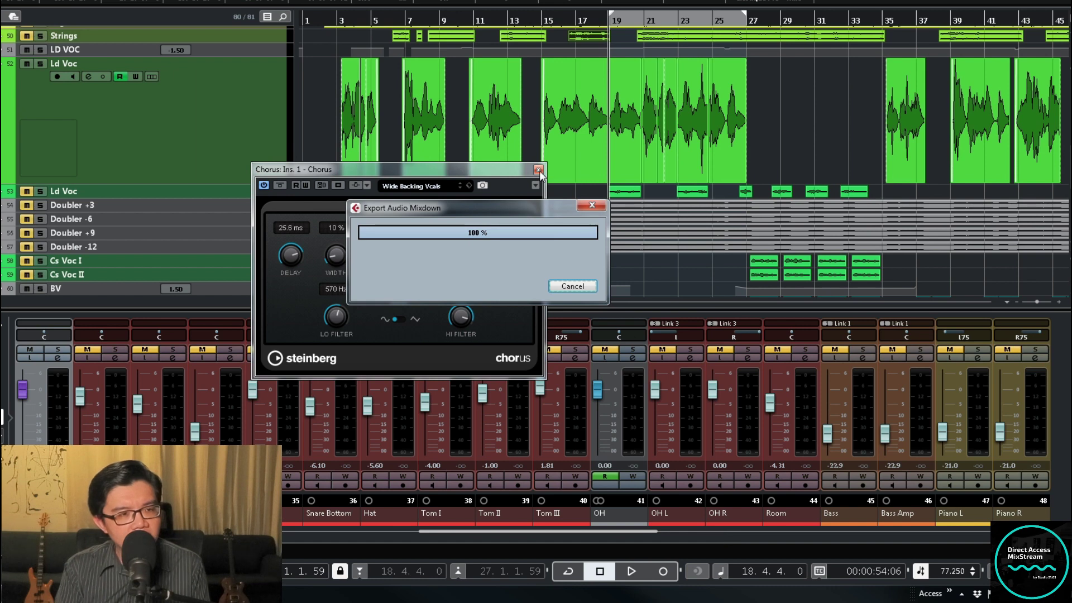
pyautogui.click(538, 170)
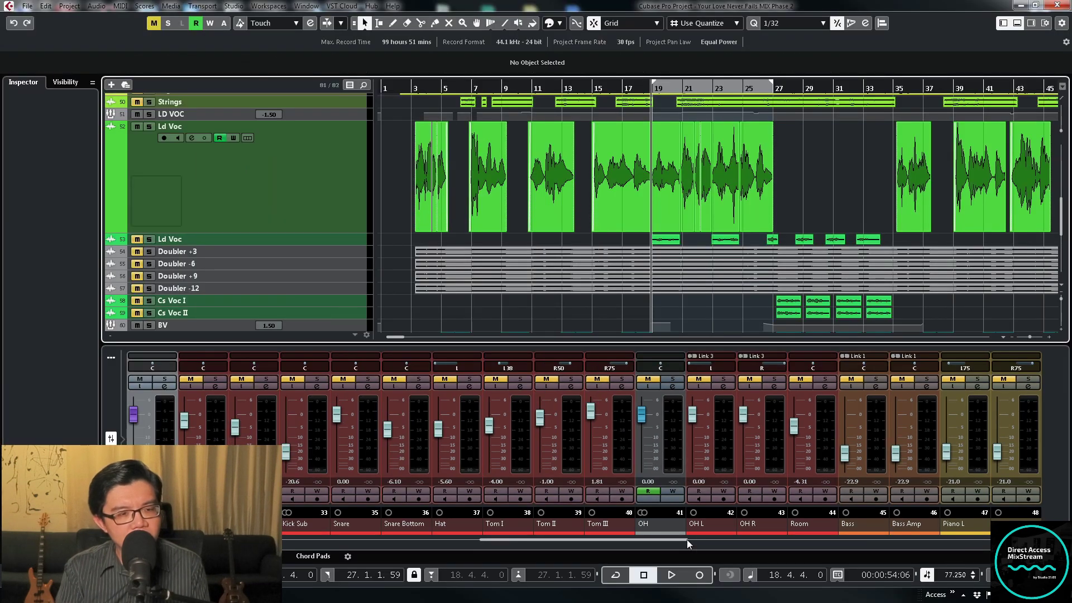
# Route the output of the Ld Voc channel back to the LD VOC group and close its channel settings.
pyautogui.moveTo(687, 539); pyautogui.dragTo(851, 541)
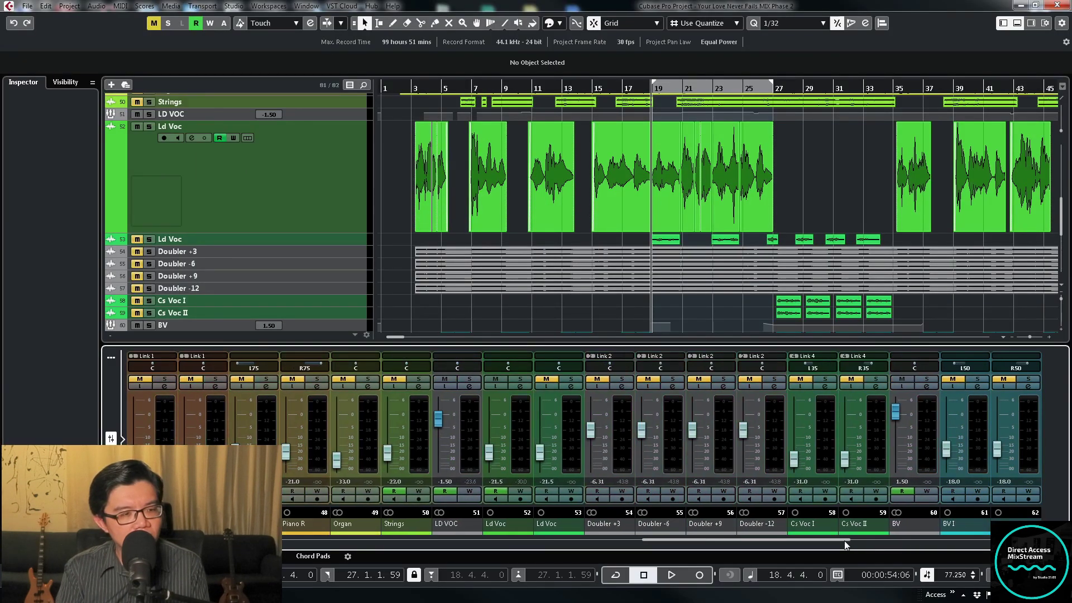
pyautogui.click(520, 386)
pyautogui.click(555, 178)
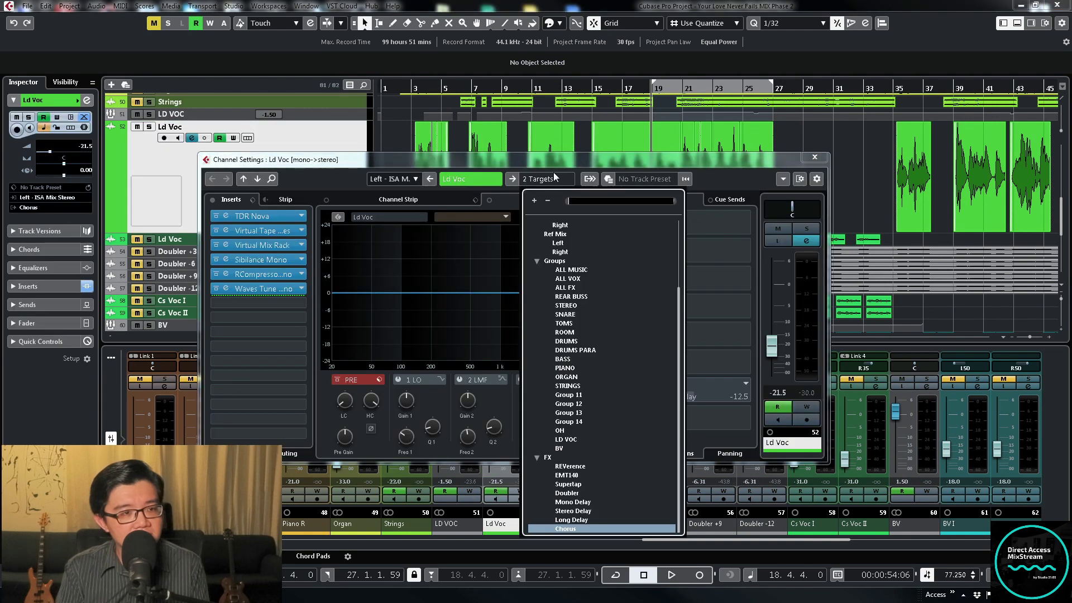
pyautogui.click(566, 440)
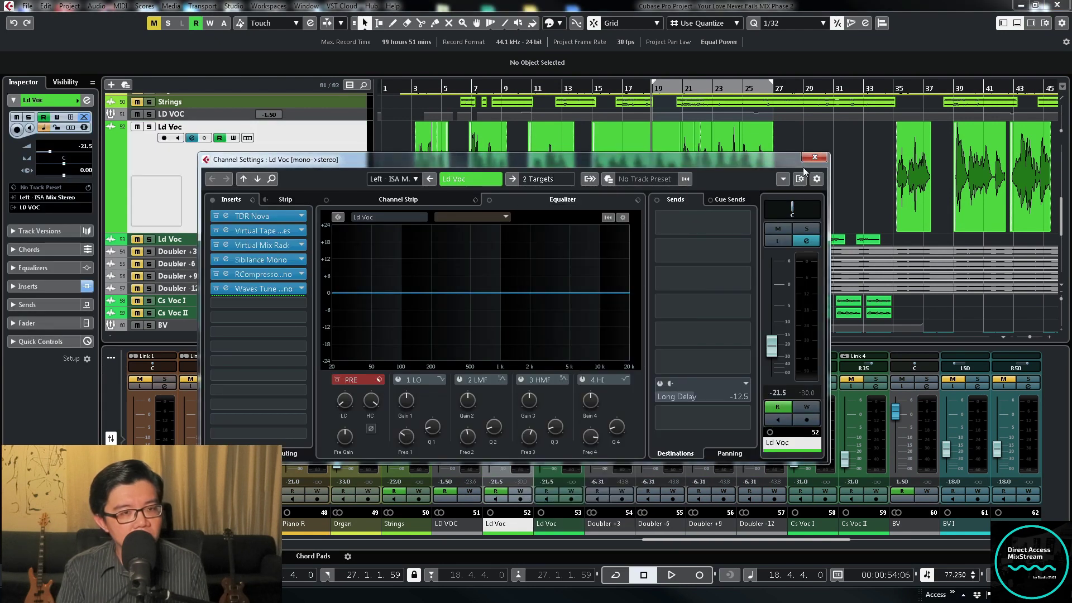
pyautogui.click(814, 157)
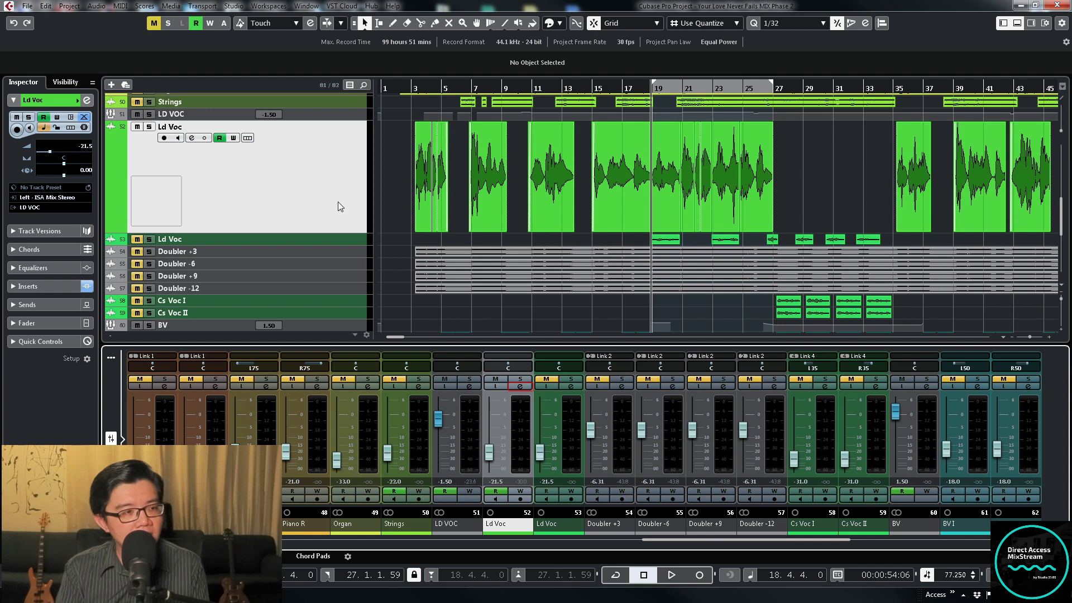
# Hide the mixer and move the four exported Chorus tracks directly below the lead vocal track.
pyautogui.click(1018, 23)
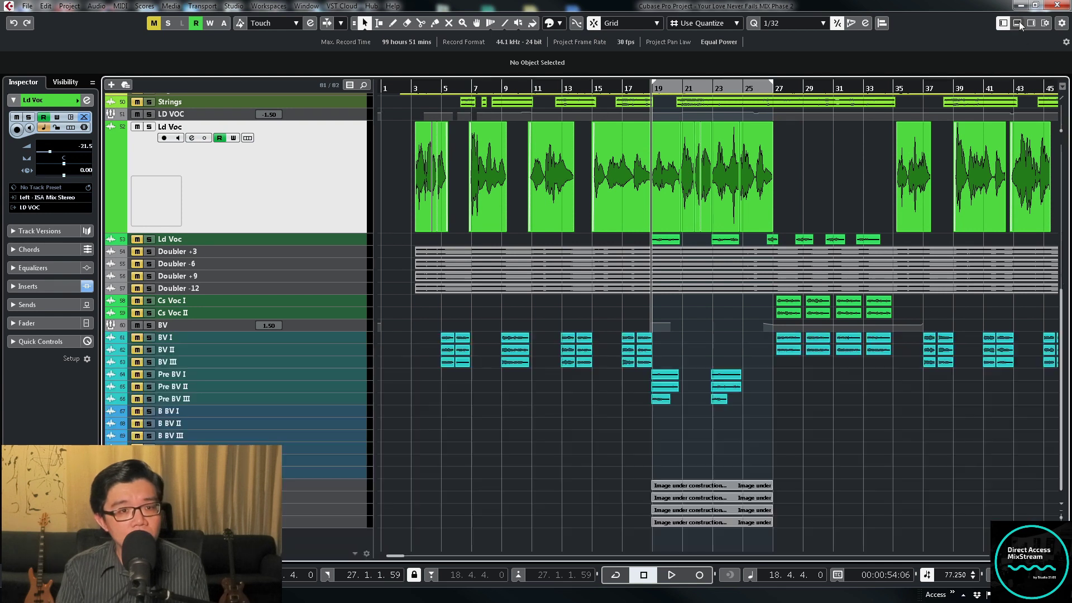
pyautogui.click(357, 495)
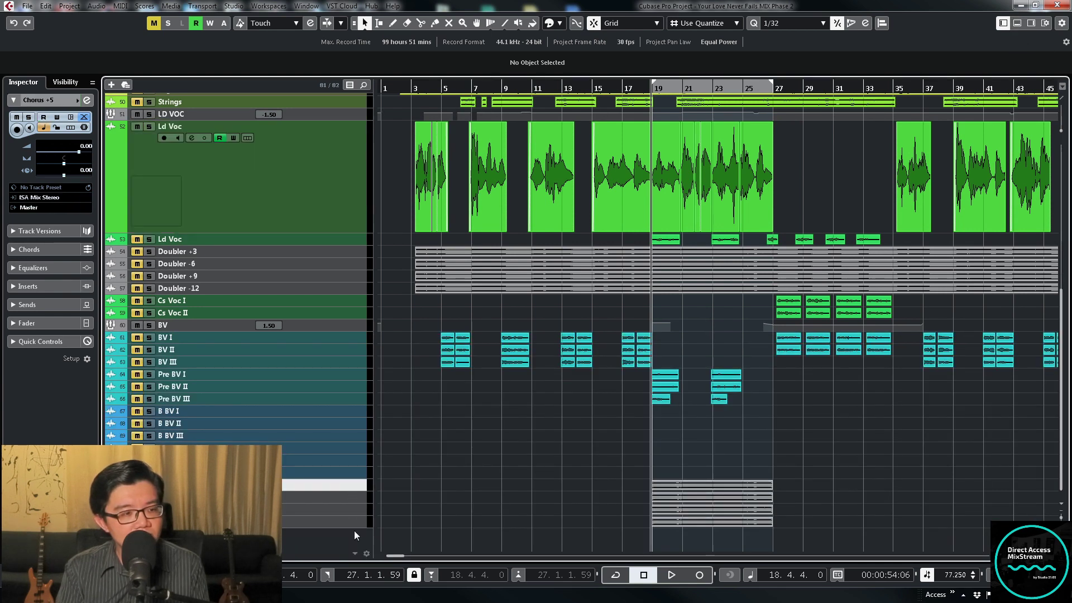
pyautogui.moveTo(349, 484); pyautogui.dragTo(342, 246)
pyautogui.keyDown('ctrl'); pyautogui.click(344, 232); pyautogui.keyUp('ctrl')
pyautogui.scroll(-2, 357, 279)
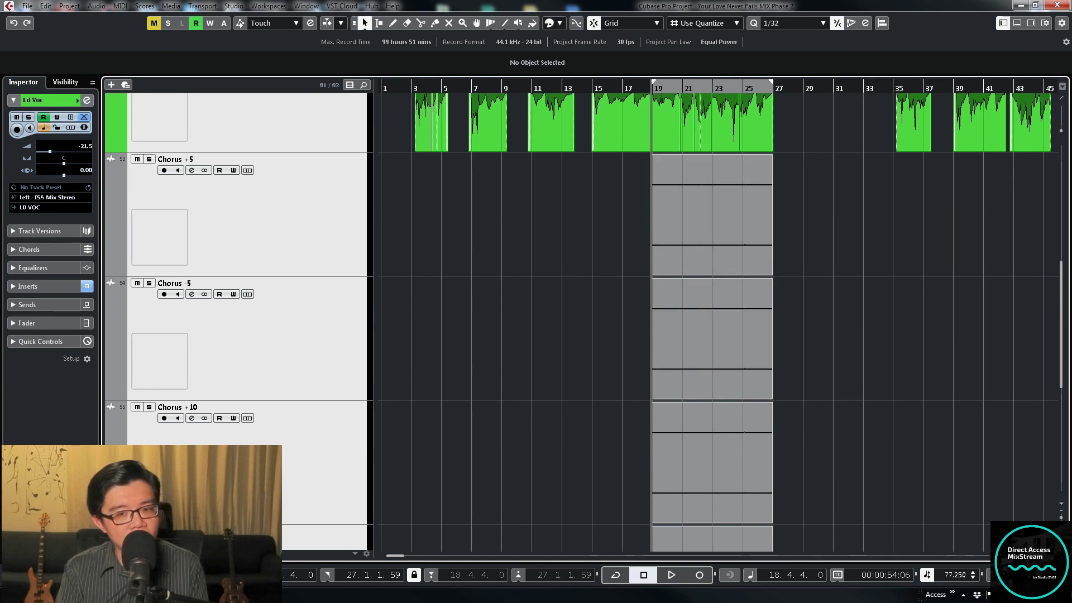
# Select the four Chorus tracks, solo them, and play them back from bar 19.
pyautogui.click(738, 274)
pyautogui.hotkey('shift', 'Down')
pyautogui.hotkey('shift', 'Down')
pyautogui.hotkey('shift', 'Down')
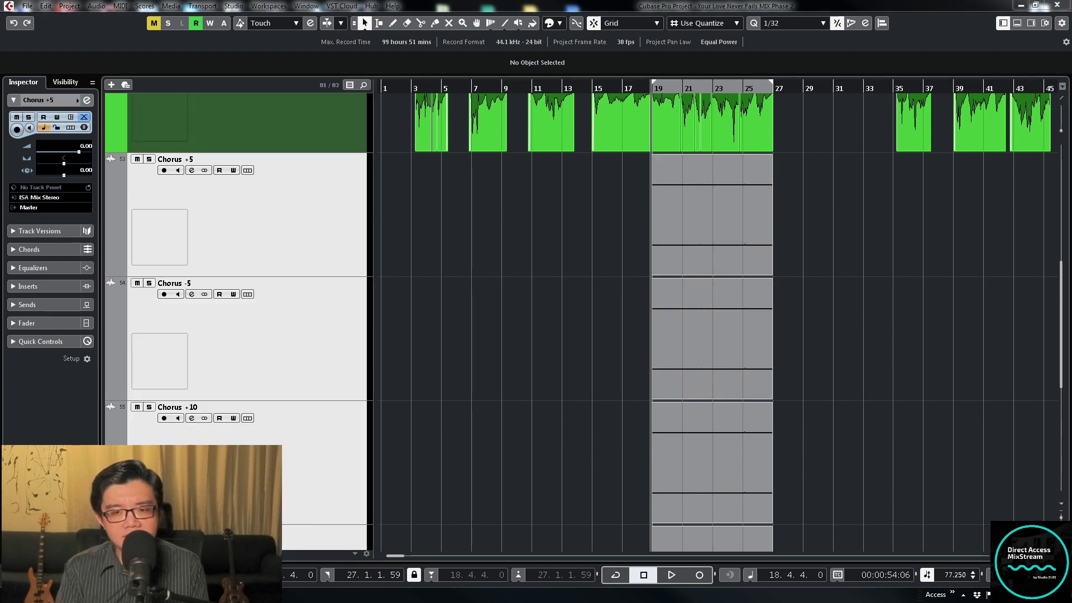
pyautogui.press('s')
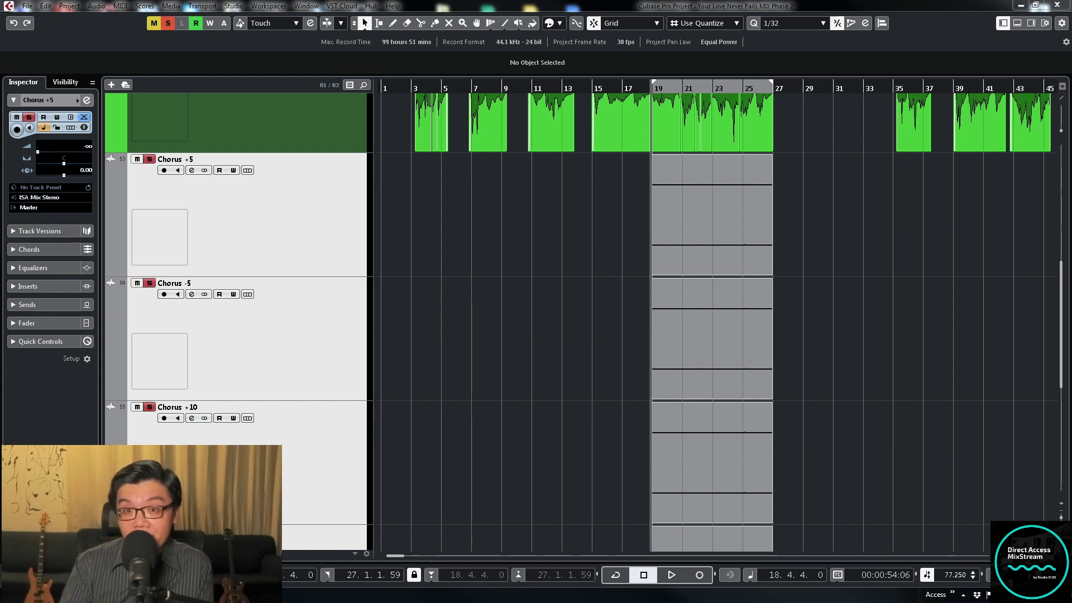
pyautogui.press('space')
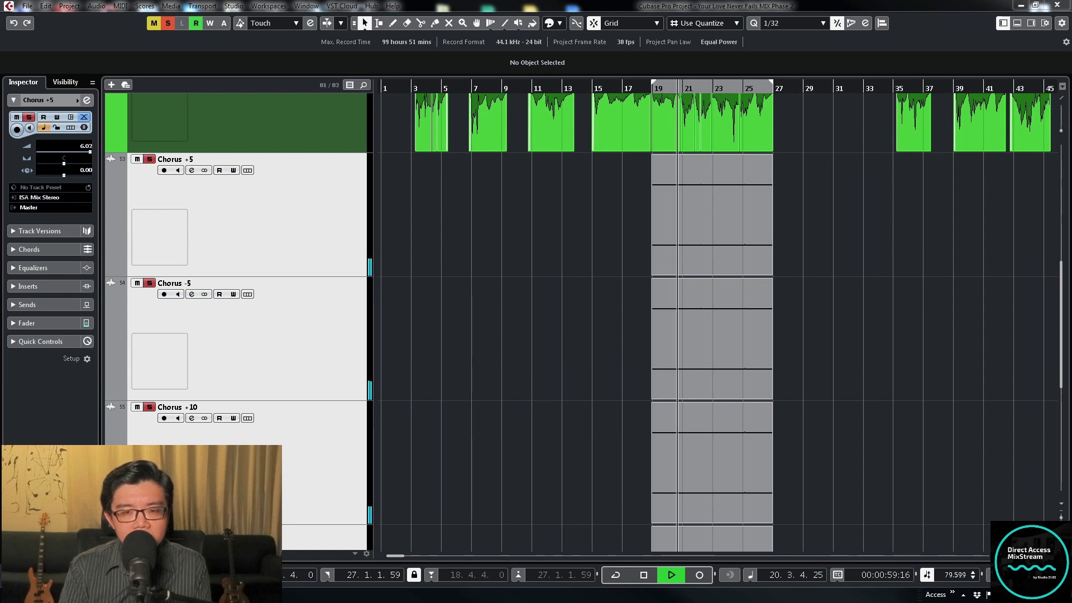
pyautogui.press('space')
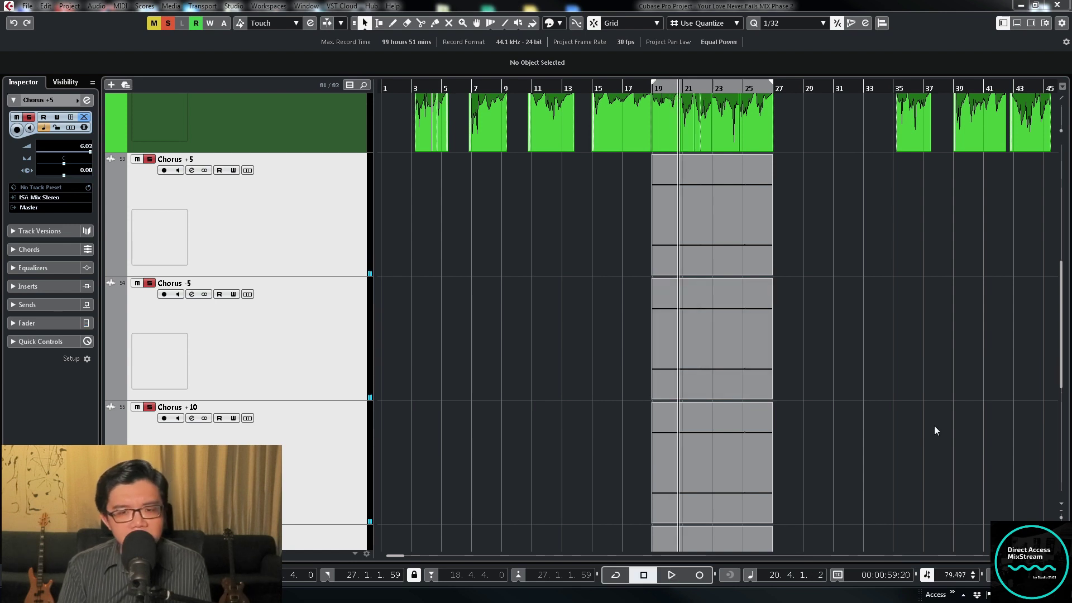
# Turn off solo on the Chorus tracks, and check the Pre Gain in the Chorus +5 channel settings without changing it.
pyautogui.press('s')
pyautogui.press('m')
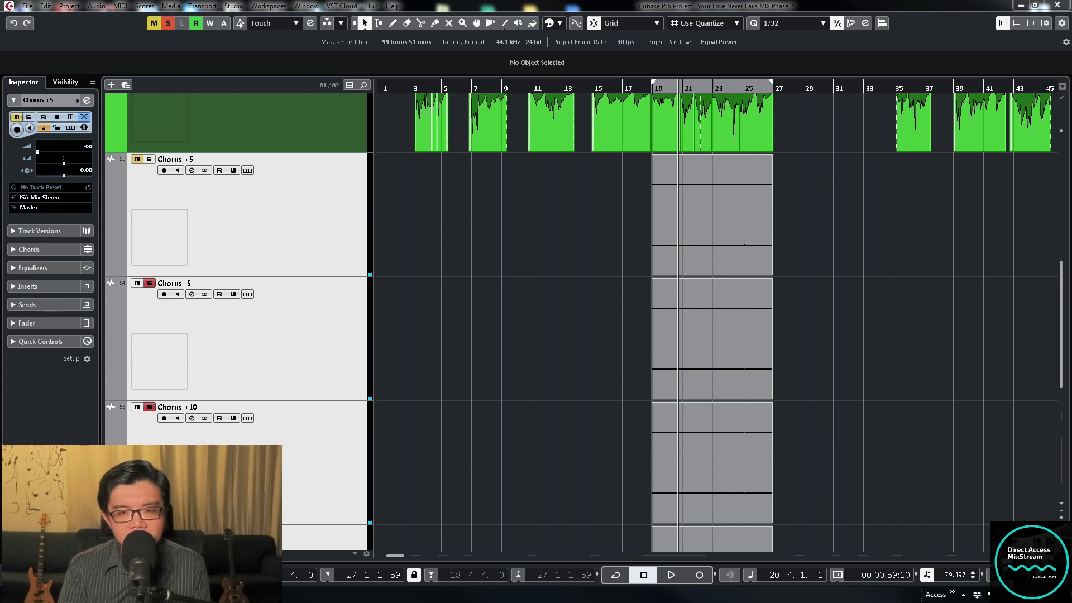
pyautogui.press('e')
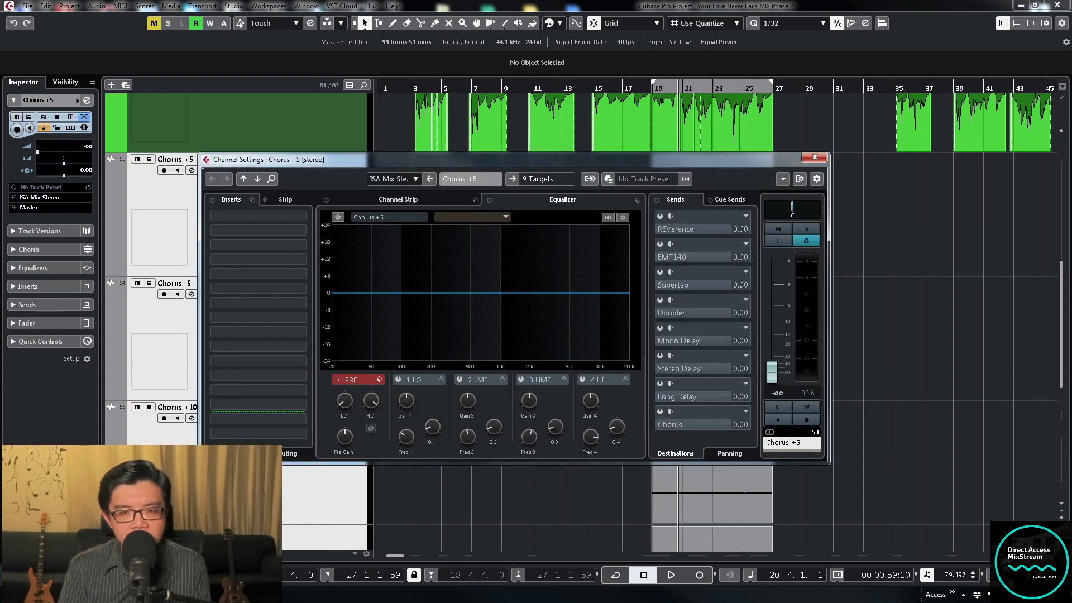
pyautogui.doubleClick(346, 450)
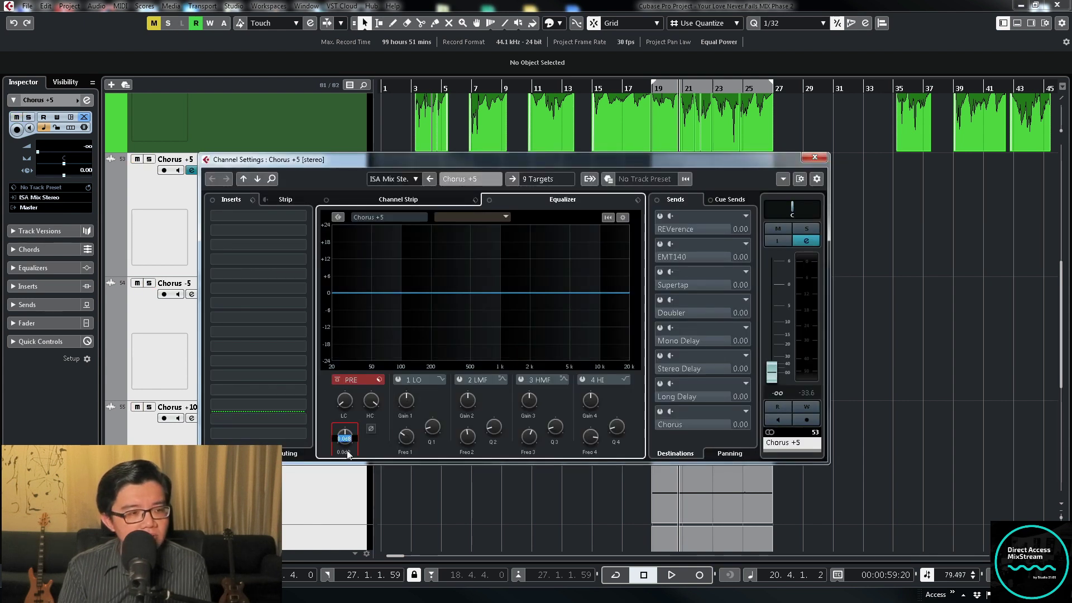
pyautogui.press('Return')
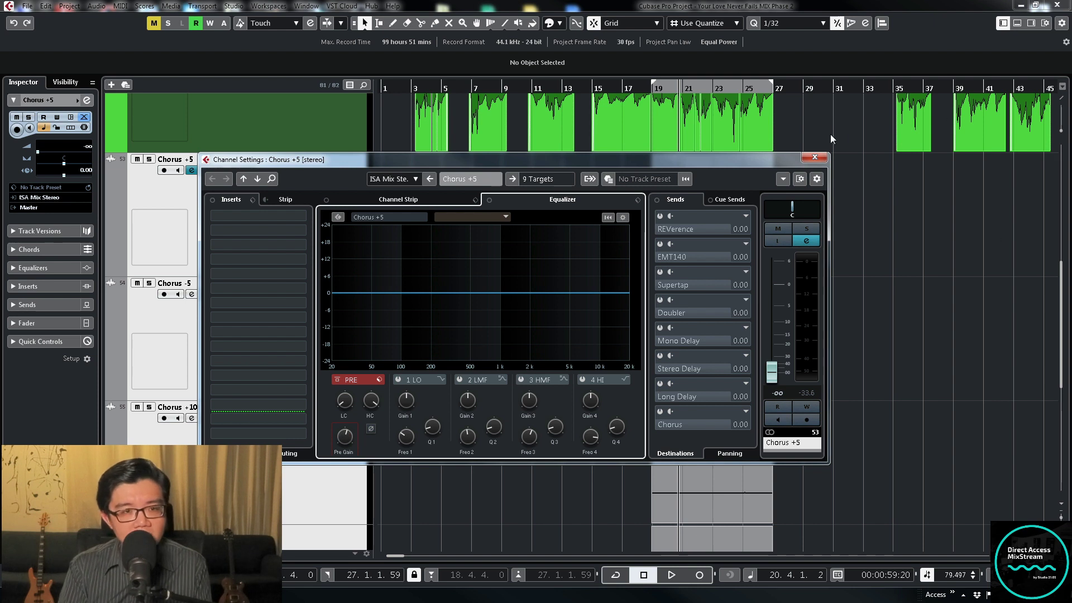
pyautogui.click(815, 157)
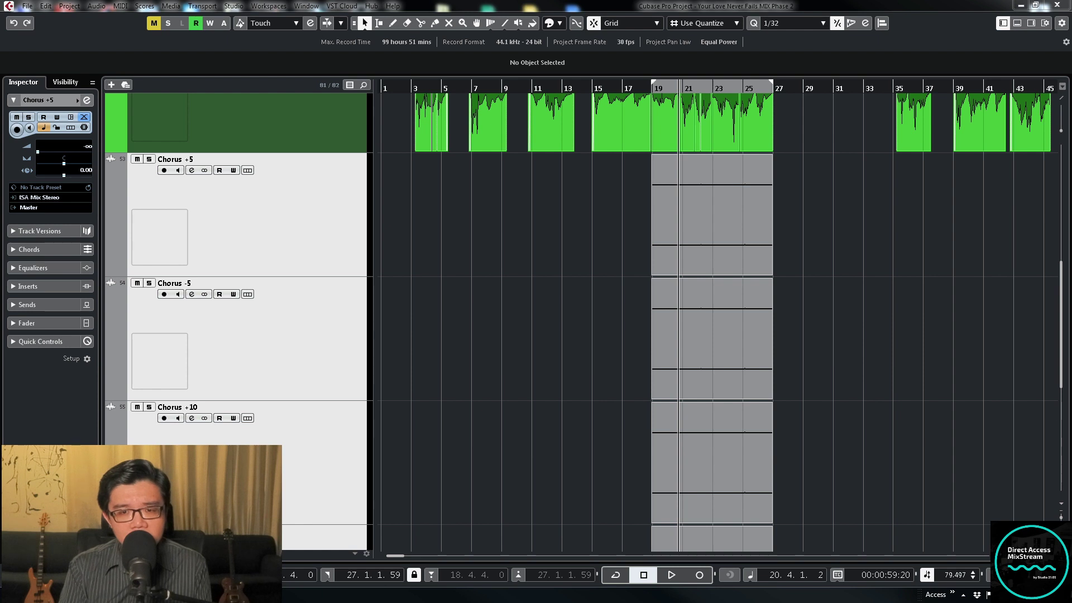
# Solo the four Chorus tracks again, play a further passage of them, and turn all solos off.
pyautogui.press('s')
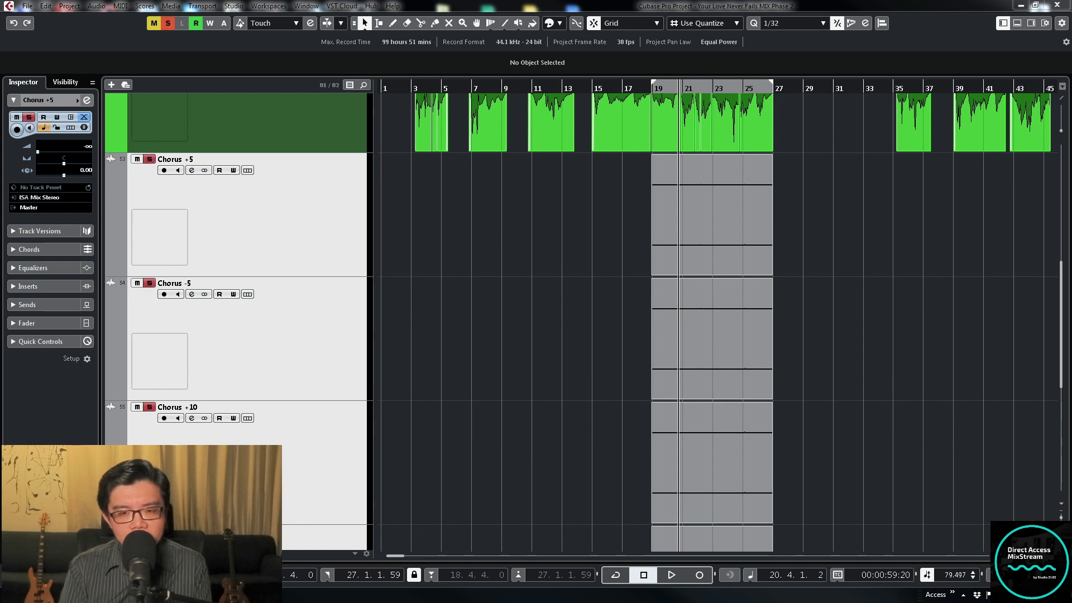
pyautogui.press('space')
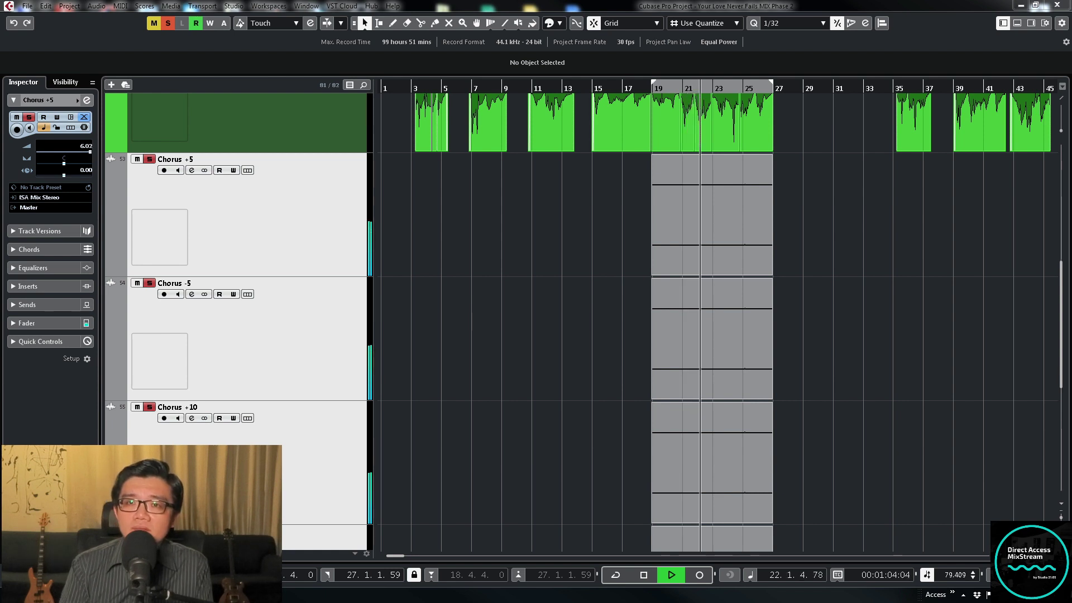
pyautogui.press('space')
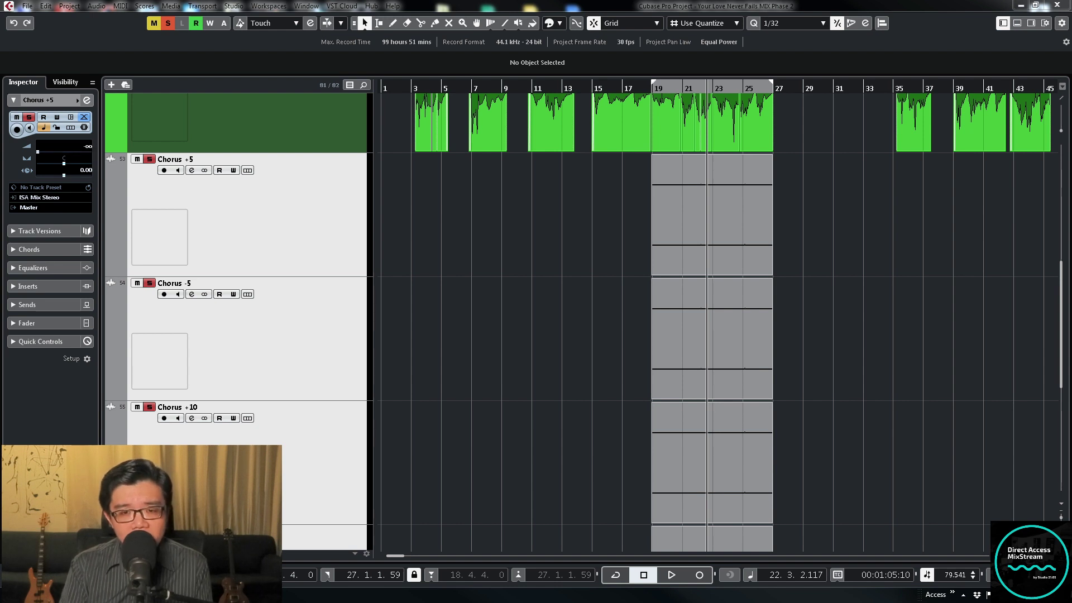
pyautogui.hotkey('shift', 's')
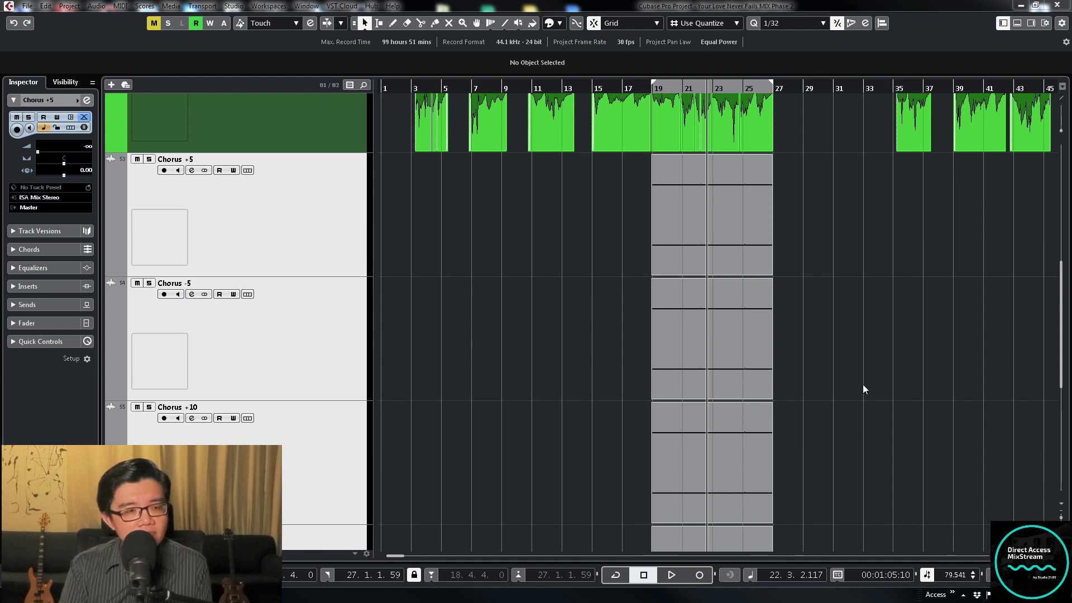
# Play the lead vocal together with the Chorus tracks from bar 19, selecting all four tracks from Chorus +5 to Chorus -12.
pyautogui.hotkey('shift', 'g')
pyautogui.hotkey('shift', 'g')
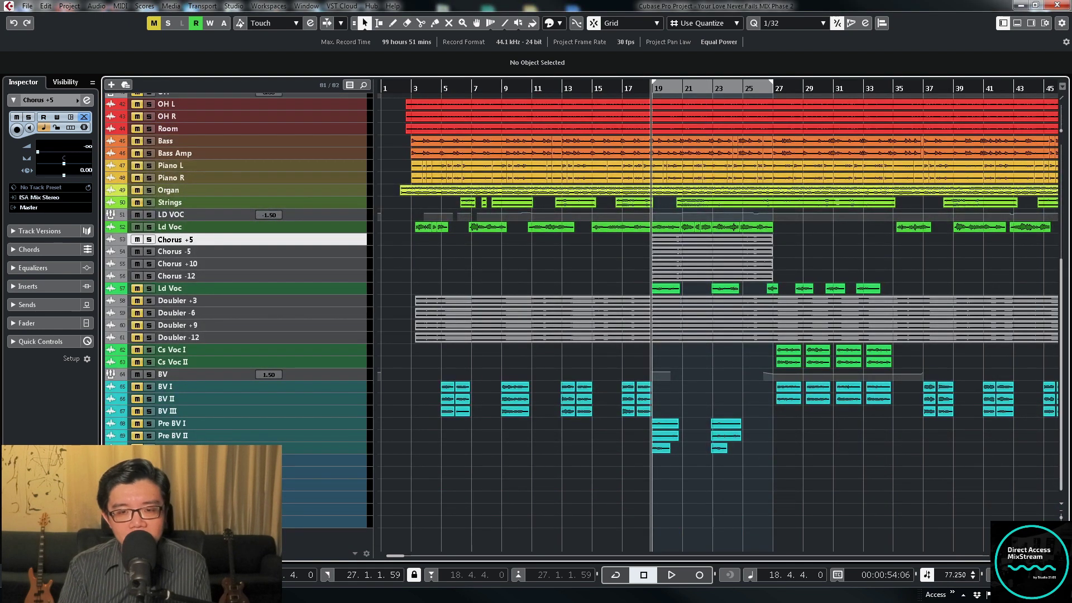
pyautogui.press('space')
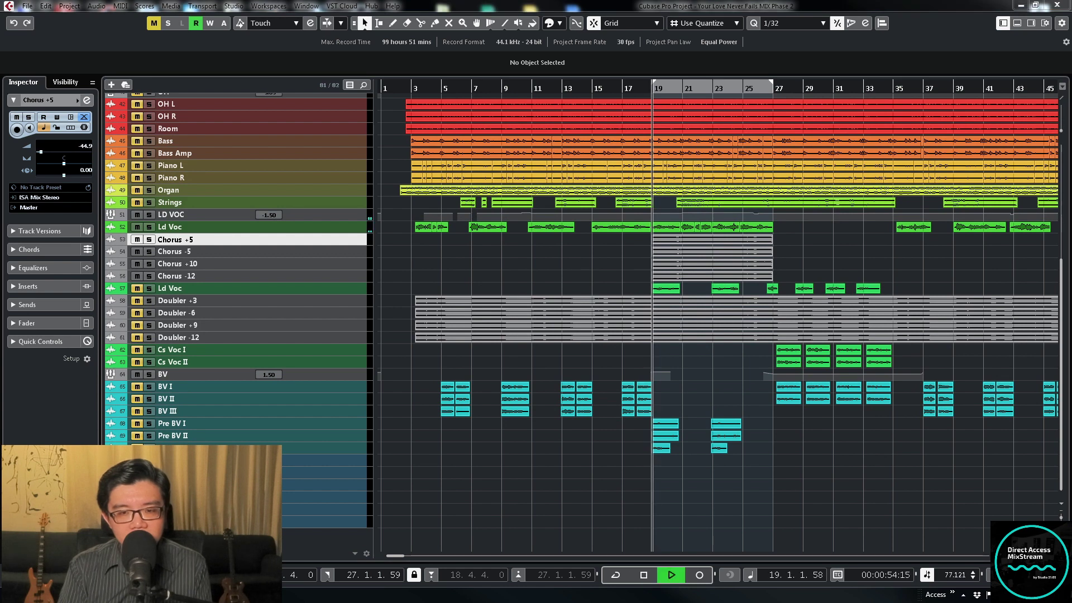
pyautogui.keyDown('shift'); pyautogui.click(224, 275); pyautogui.keyUp('shift')
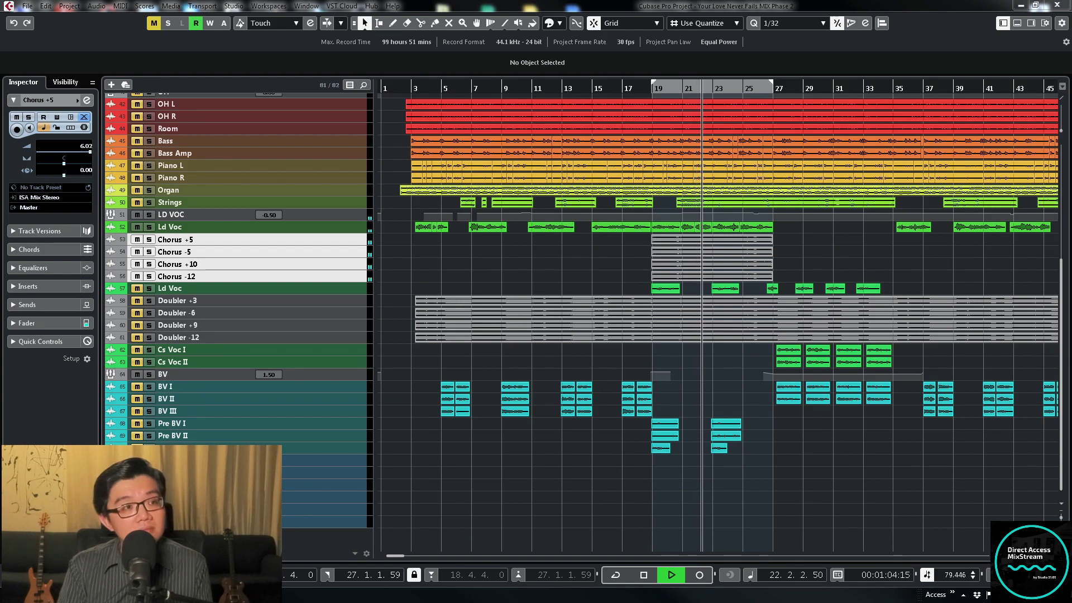
pyautogui.press('space')
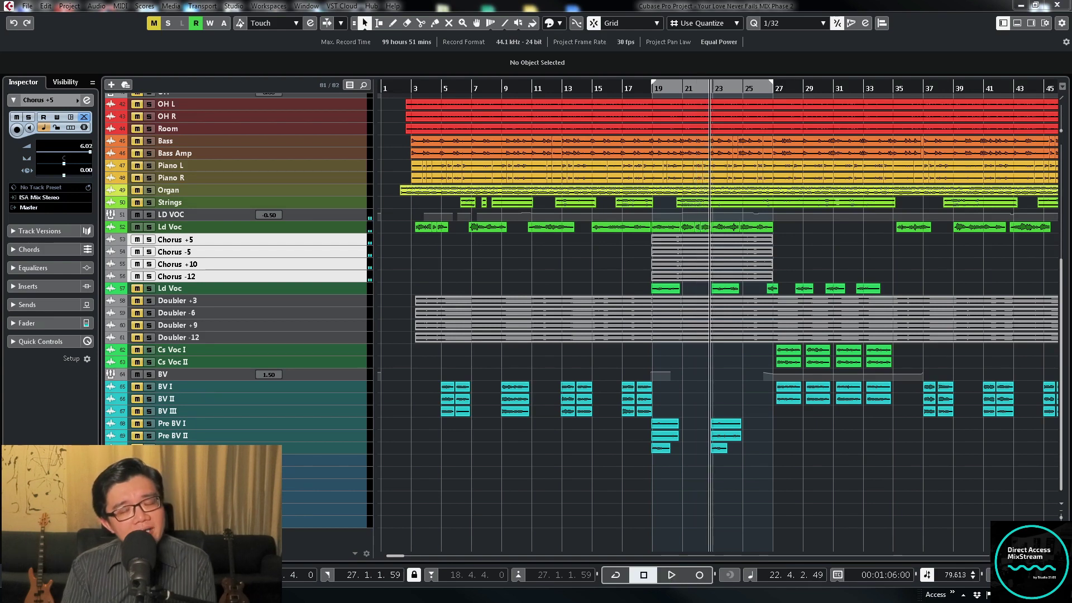